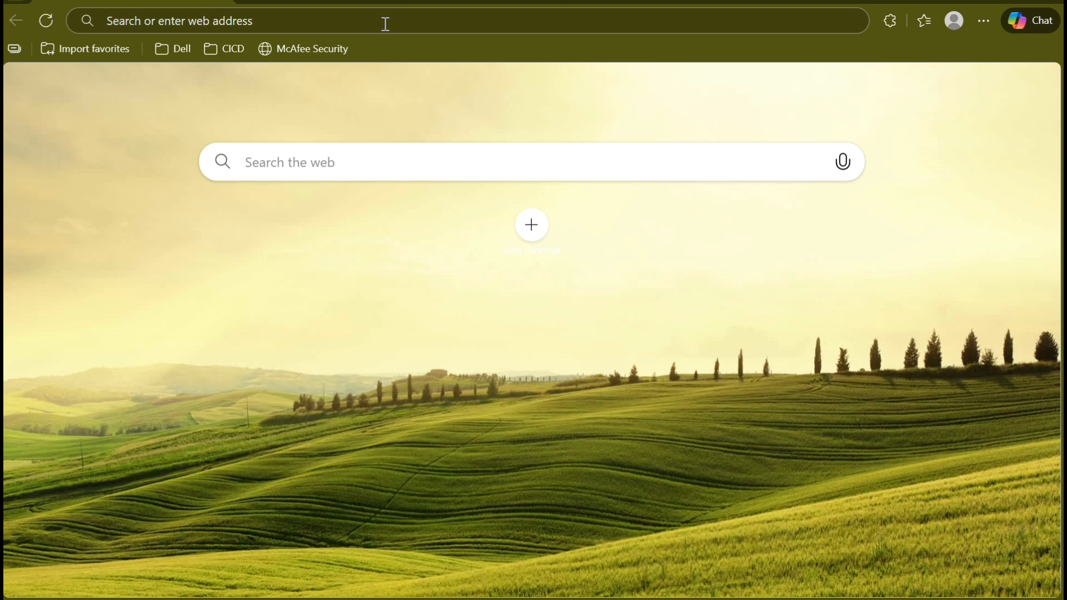
Step: Open the github.com website in the browser
click(385, 24)
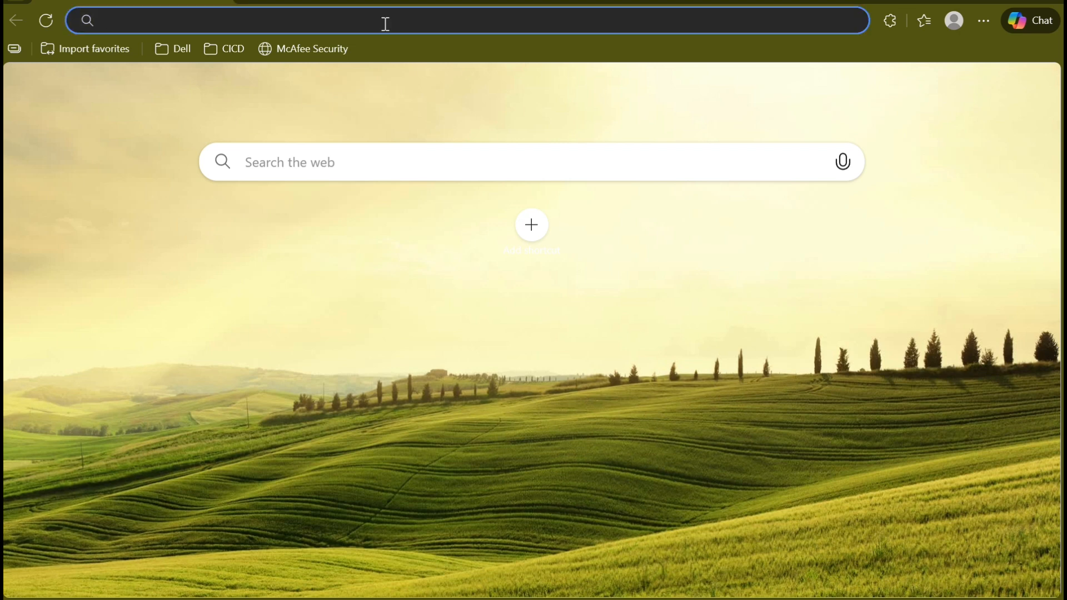
key(super+v)
click(305, 165)
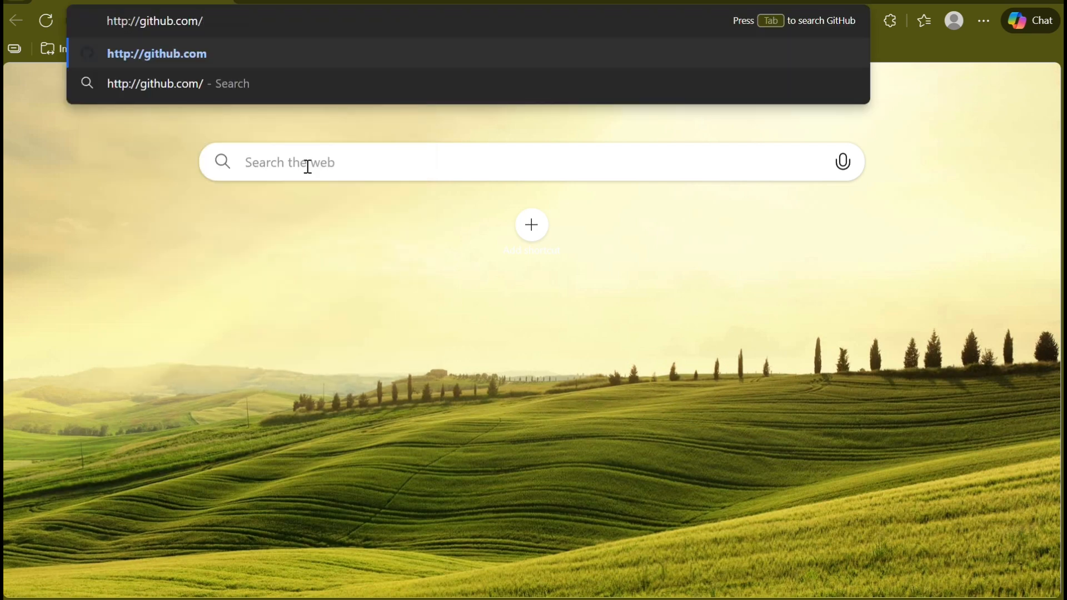
key(Return)
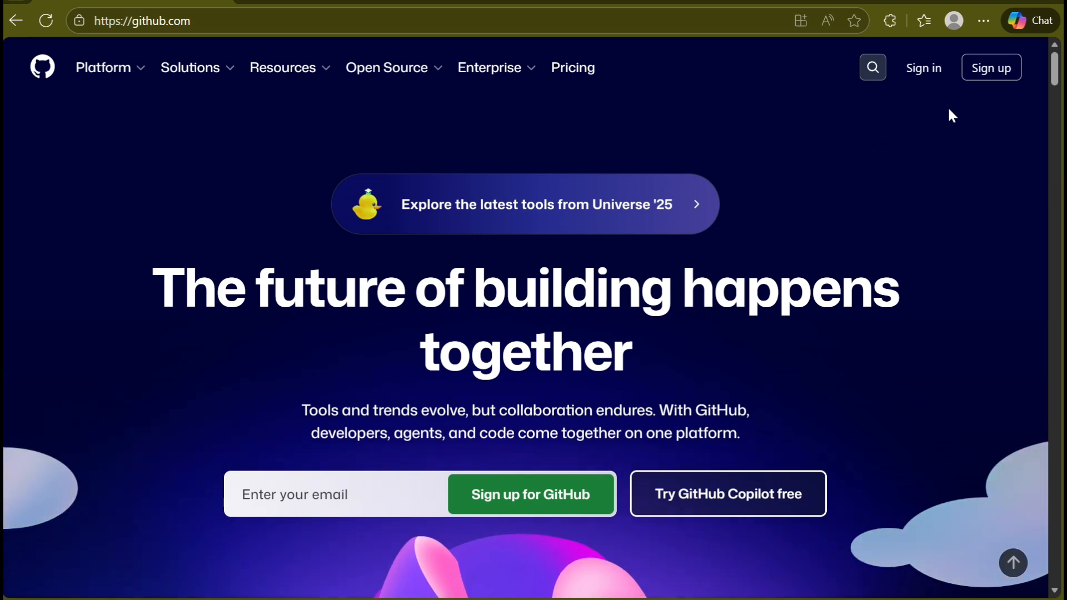
Step: Open the GitHub sign-up form and register with the existing Google account, allowing GitHub to access its info
click(926, 74)
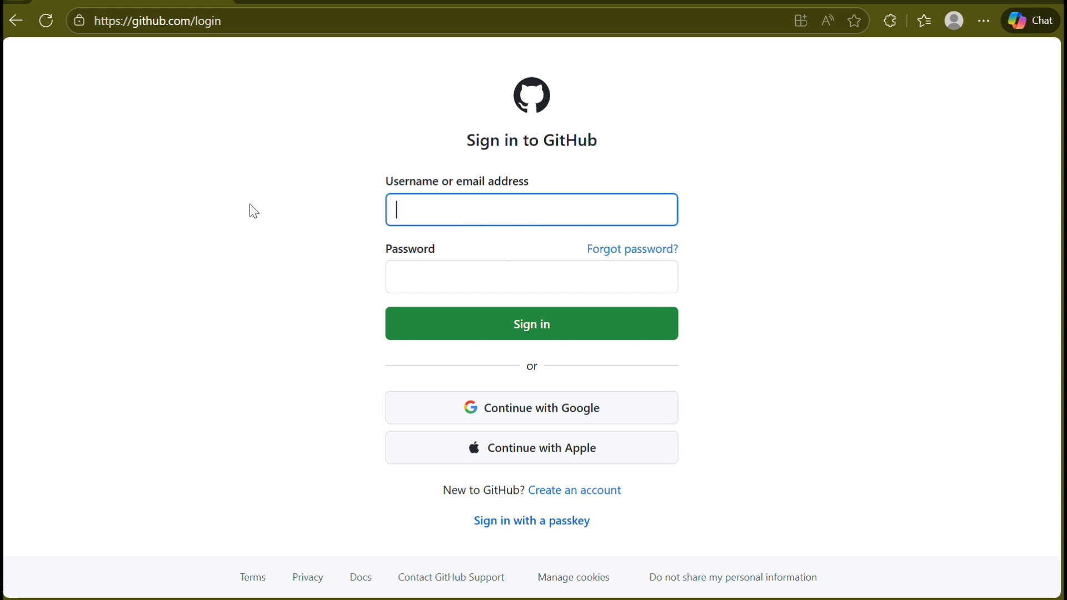
click(16, 23)
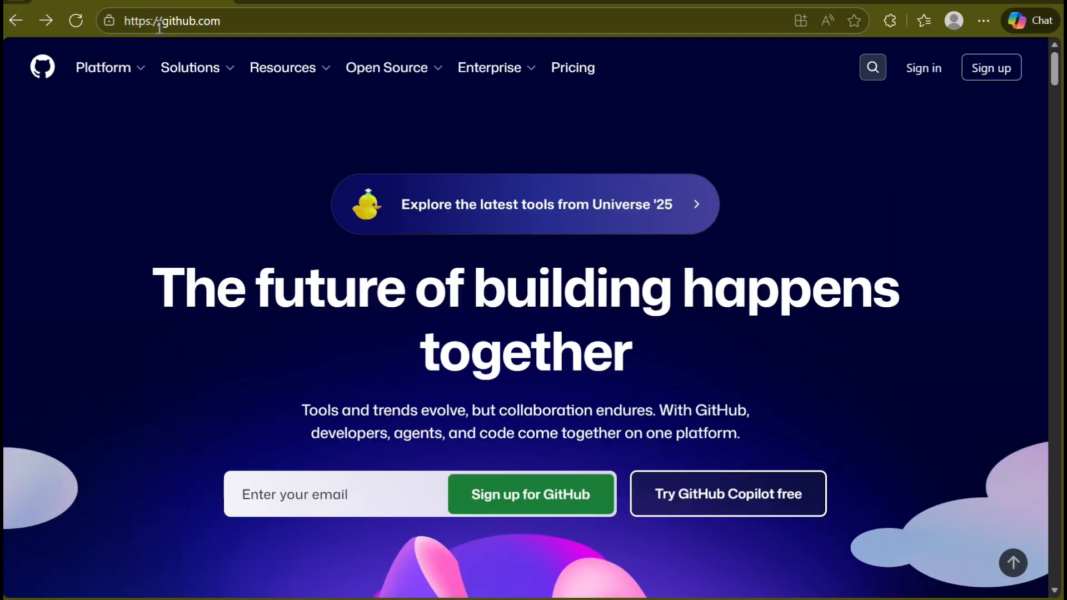
click(993, 79)
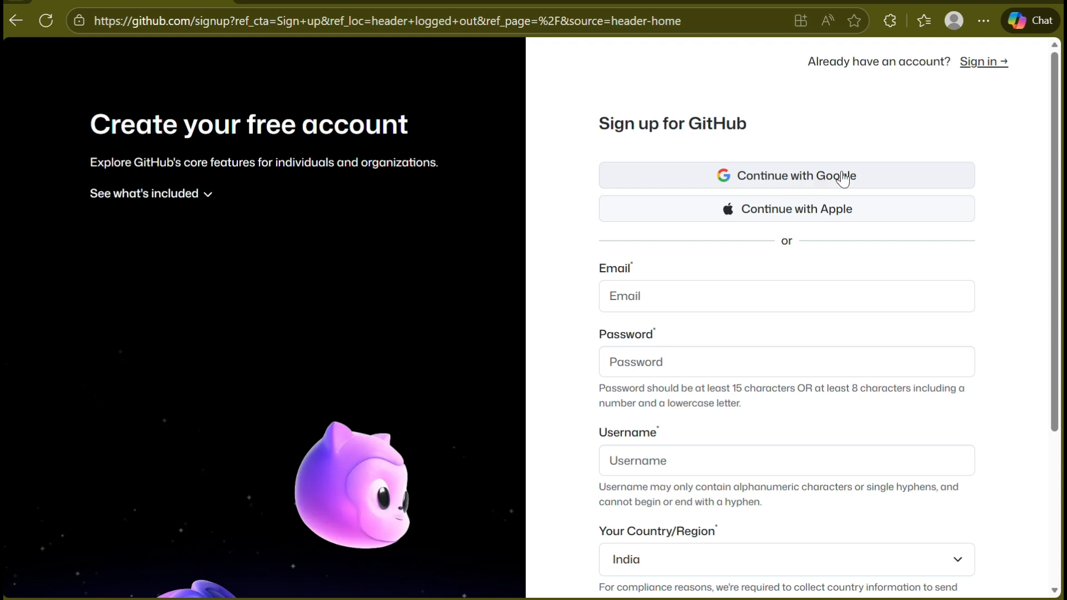
scroll(734, 288, down, 2)
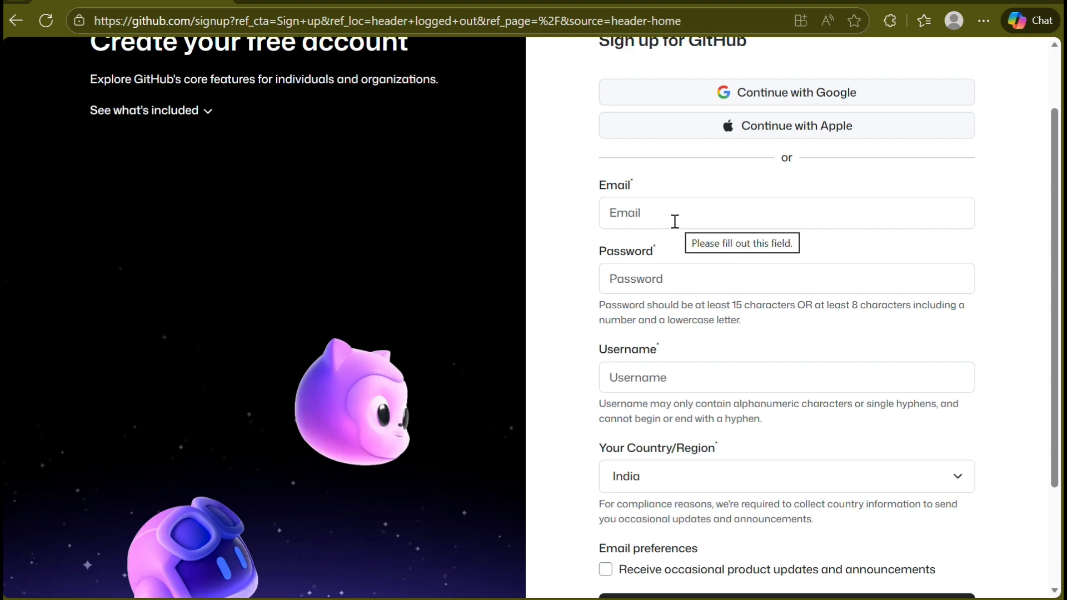
scroll(710, 364, down, 2)
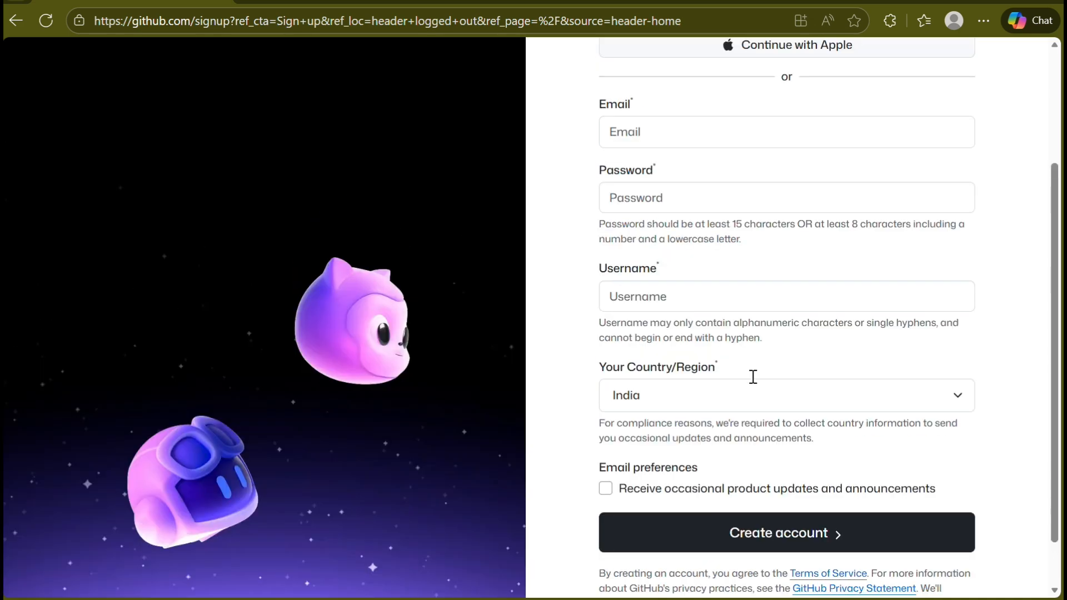
scroll(753, 366, up, 4)
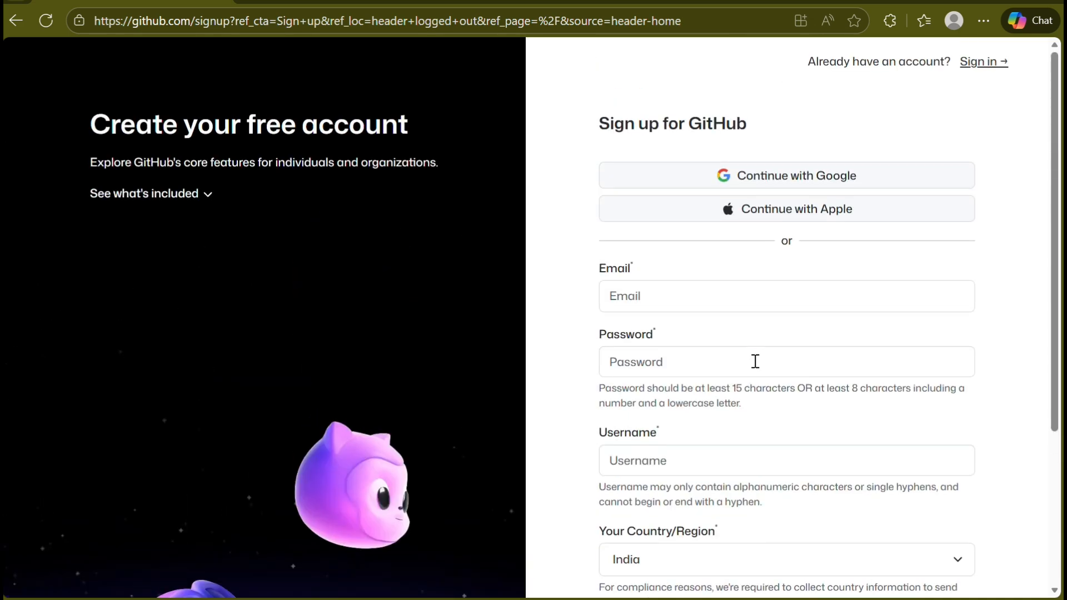
click(791, 178)
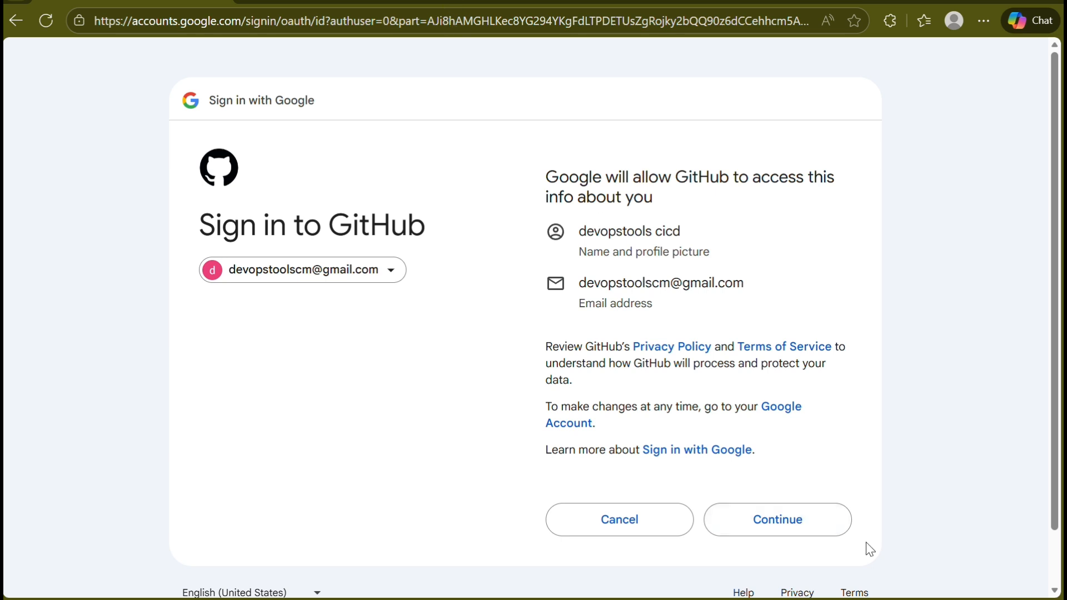
click(788, 533)
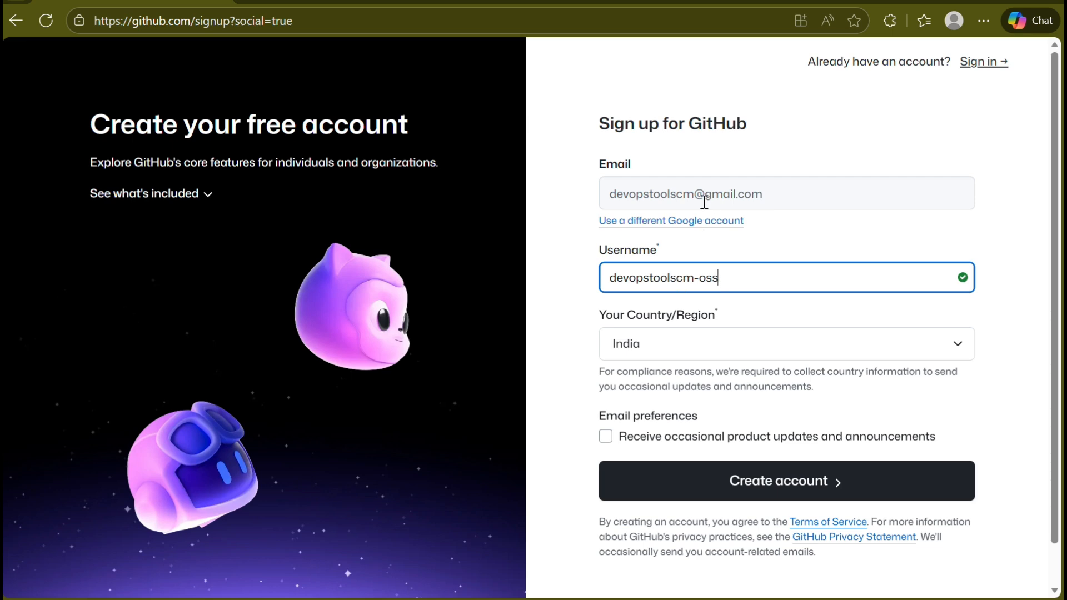
Step: Change the username's ending to "git", opt in to occasional product updates and announcements, and submit the account creation form
key(BackSpace)
key(BackSpace)
key(BackSpace)
text(git)
click(607, 439)
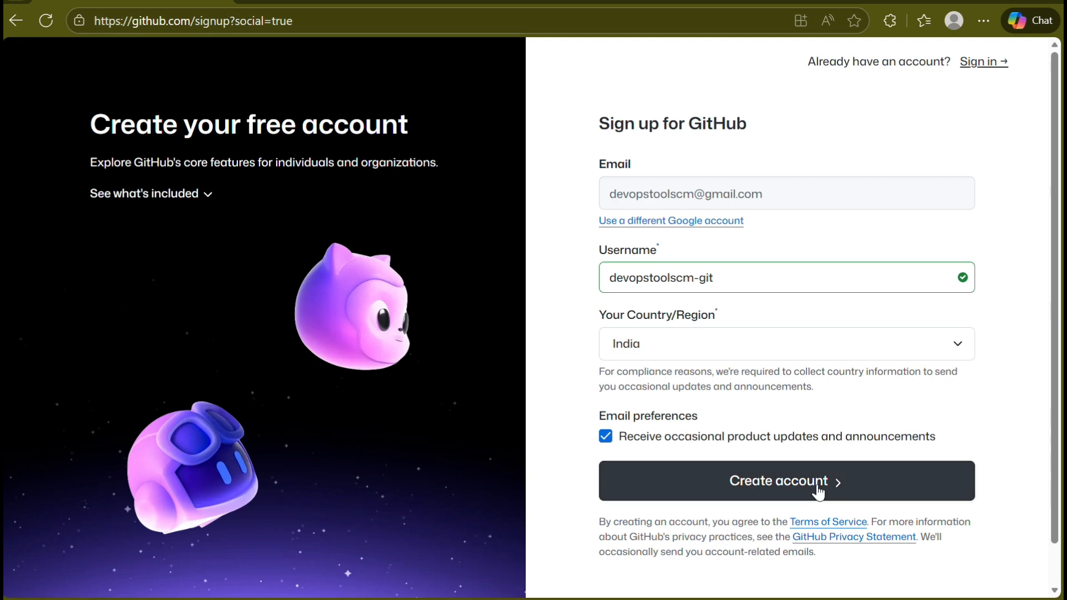
click(817, 489)
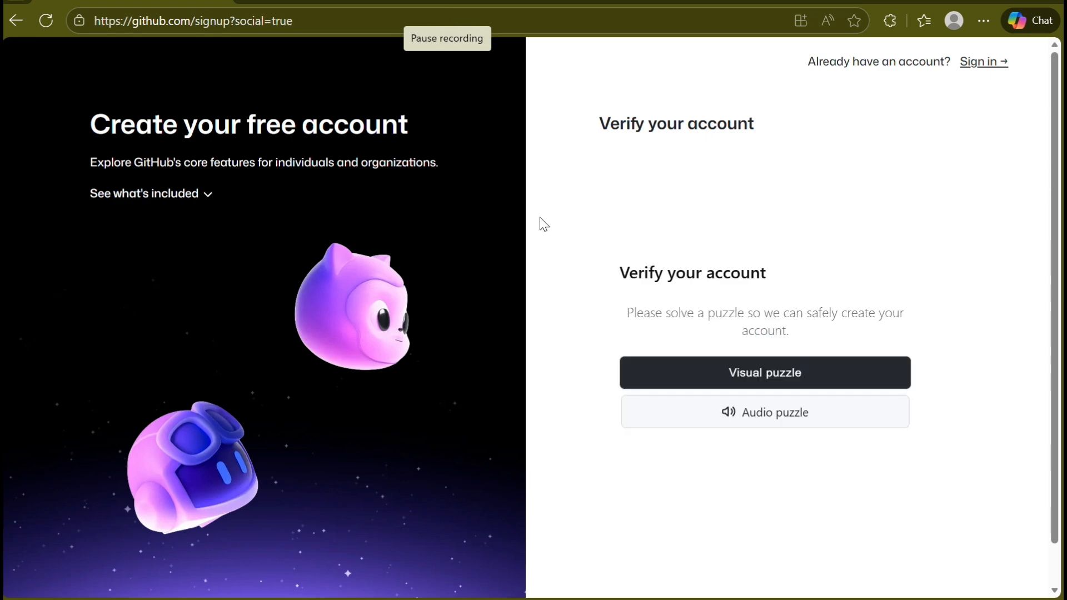
Step: Try to verify the account with the three-round visual dice puzzle
click(790, 382)
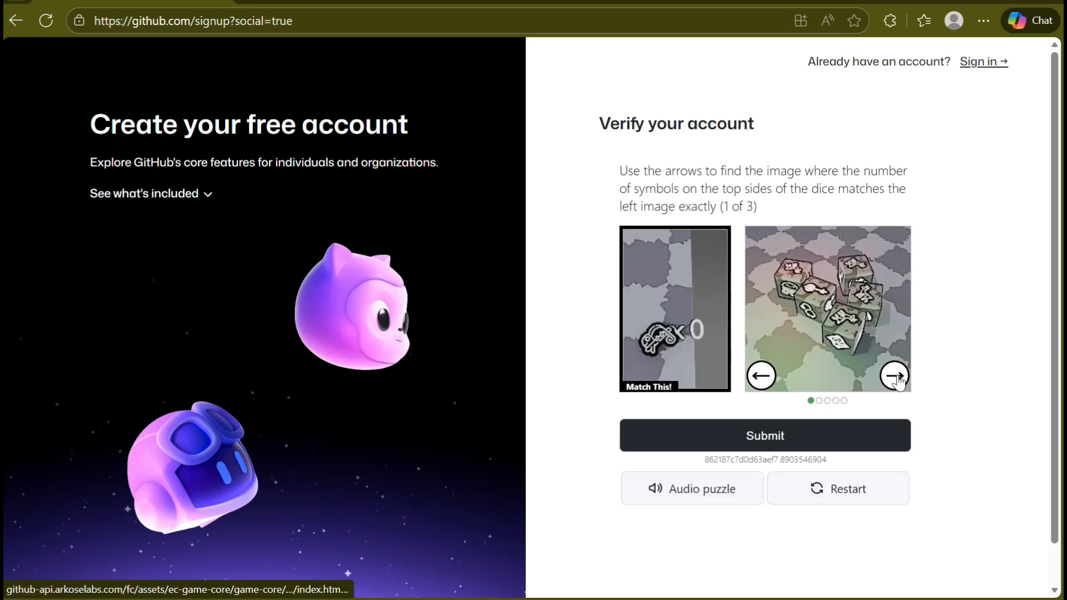
click(895, 377)
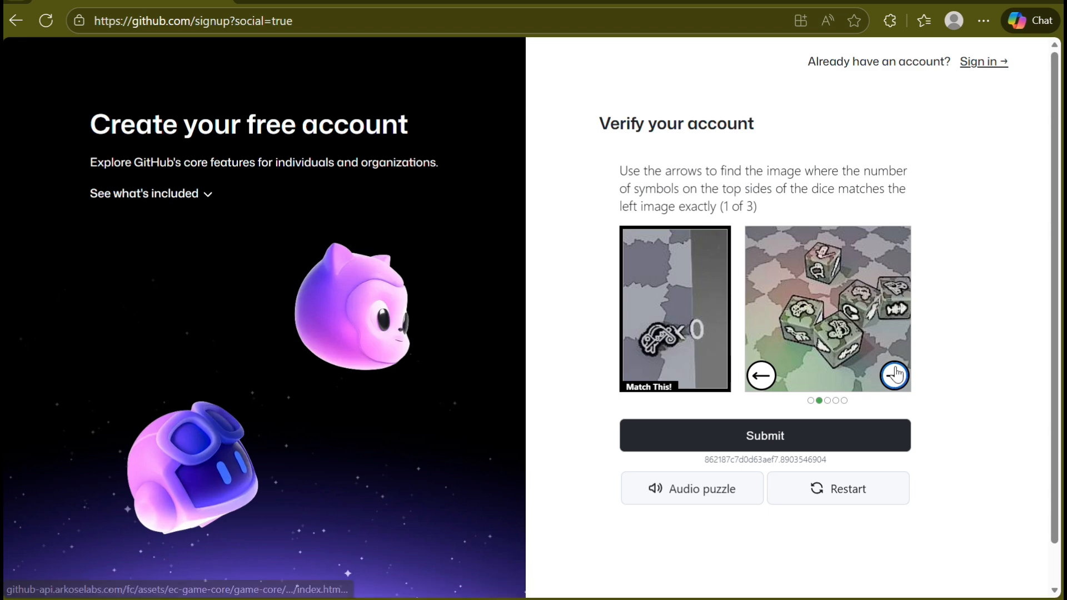
click(763, 444)
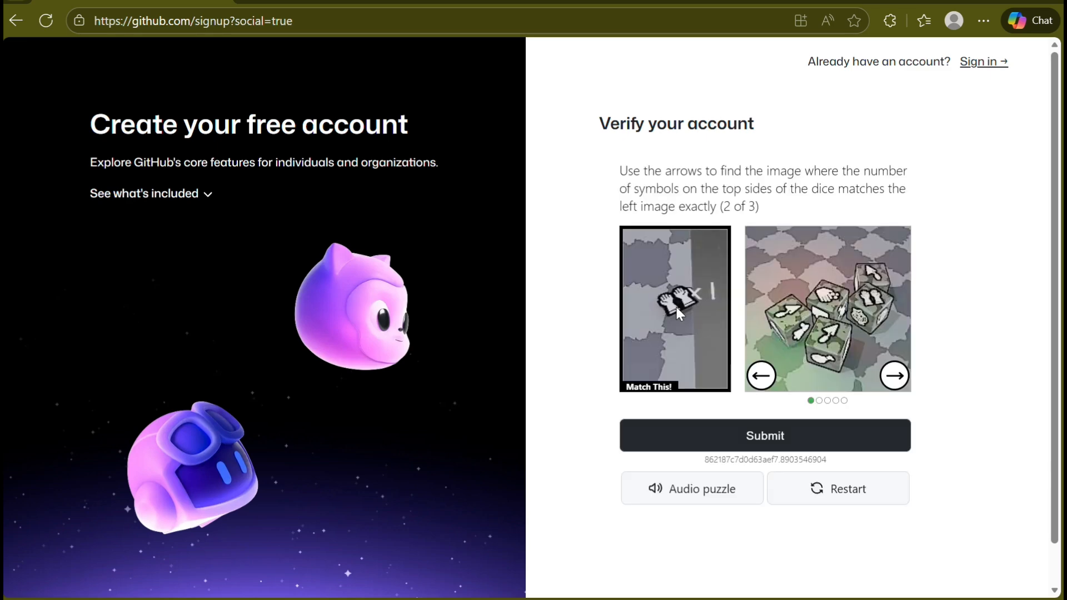
click(793, 442)
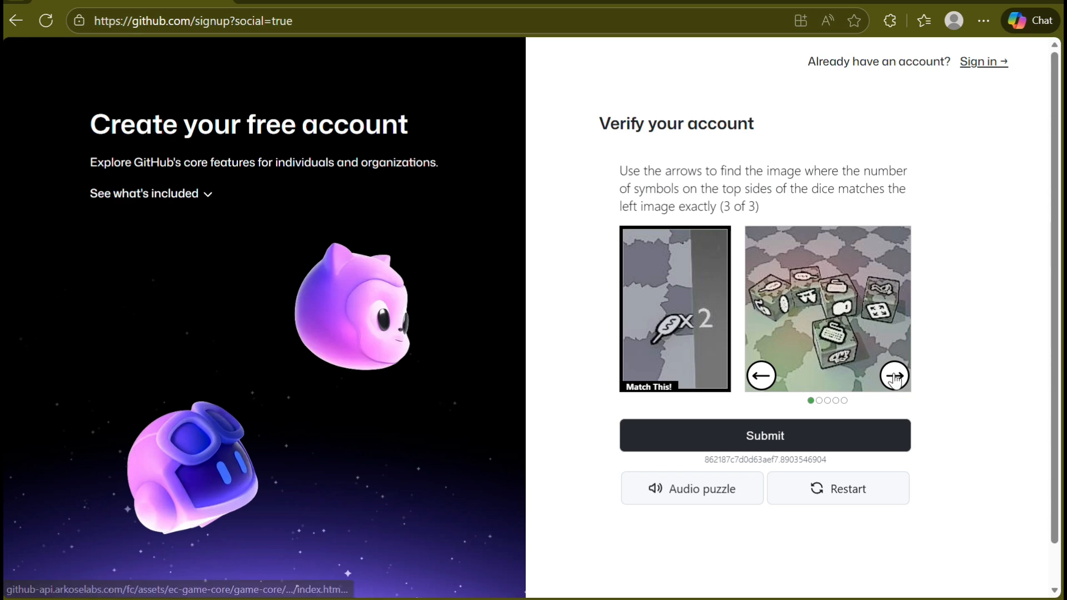
click(895, 377)
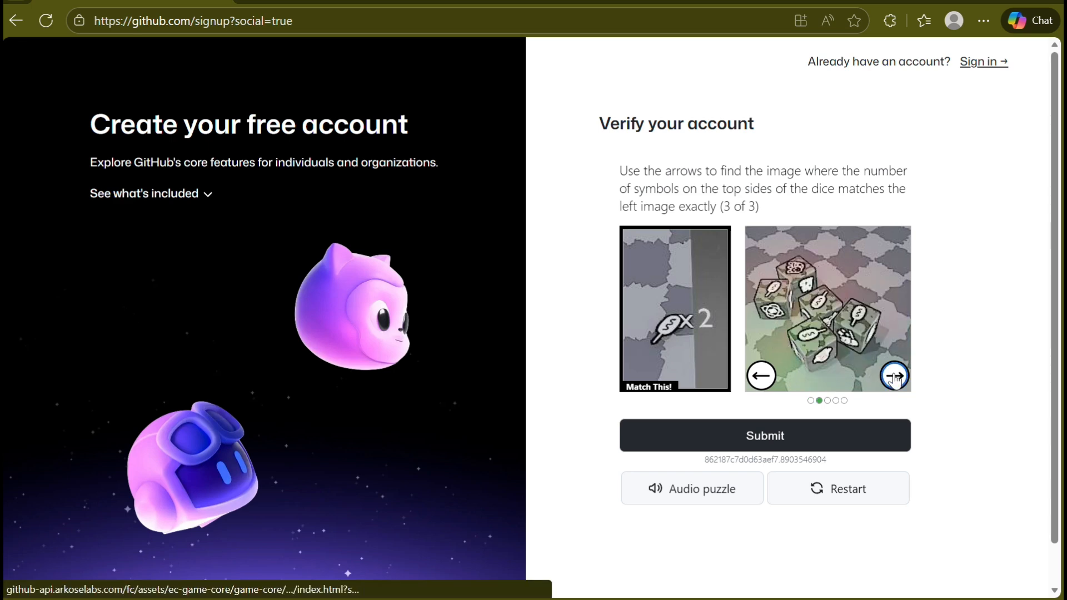
click(792, 440)
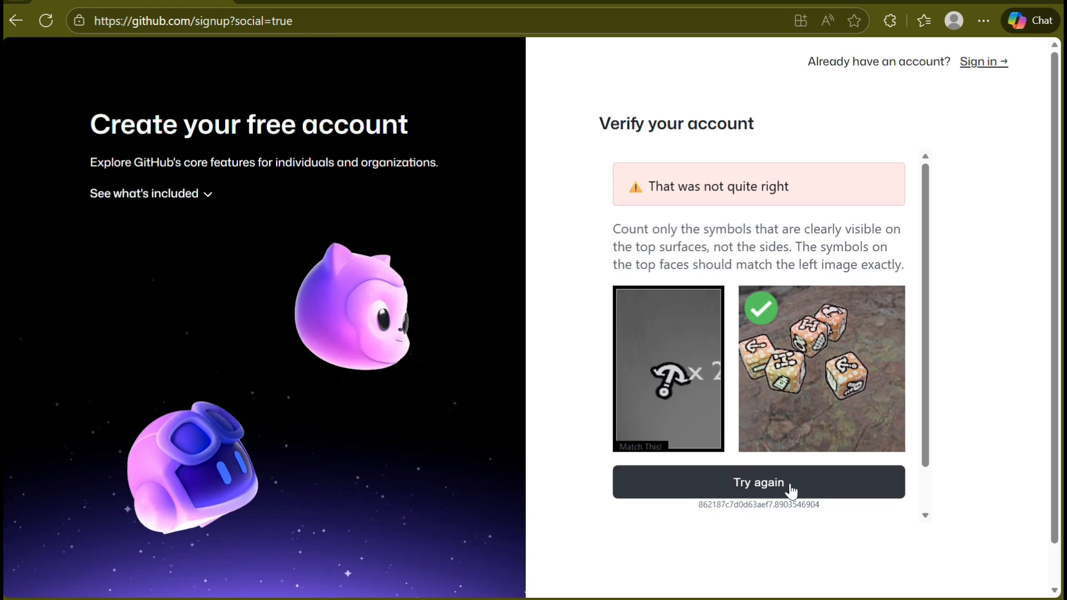
Step: Restart the visual puzzle and submit the second dice image for round 1, matching zero hand symbols on the top faces
scroll(792, 491, down, 1)
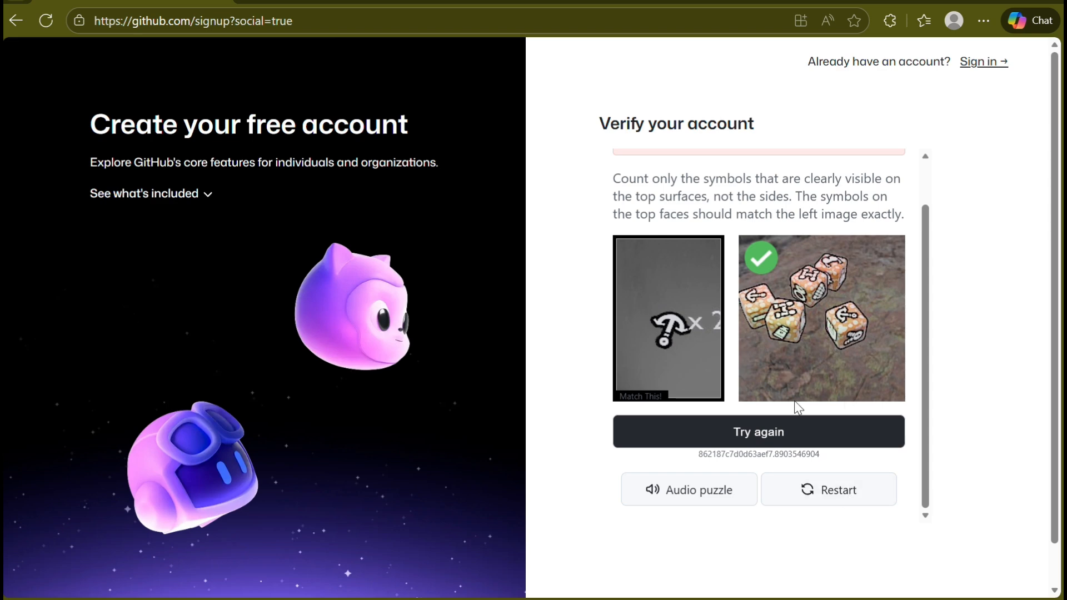
click(865, 492)
click(783, 373)
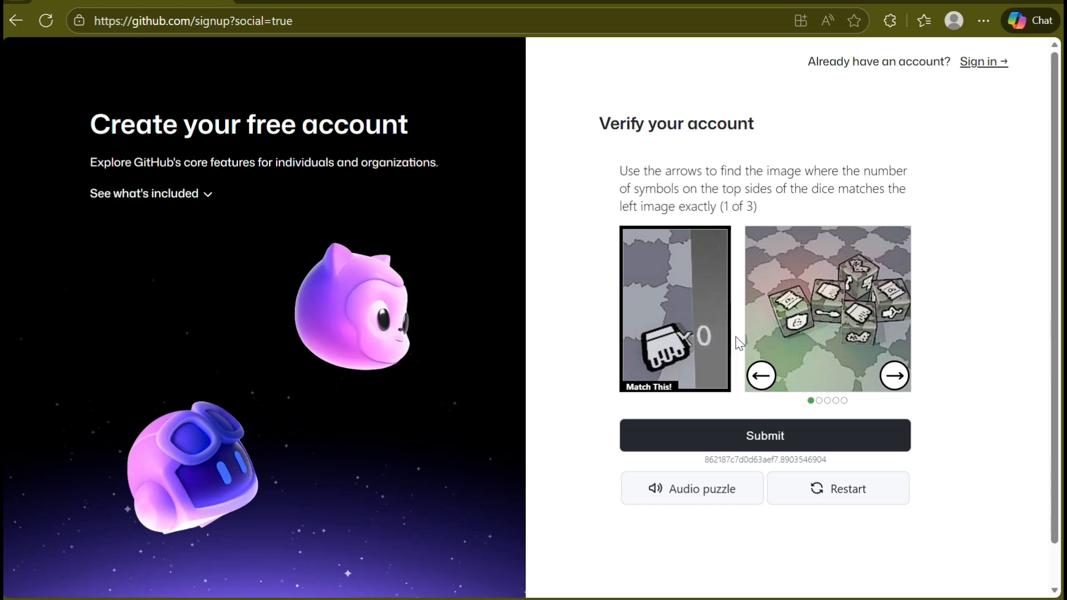
click(892, 375)
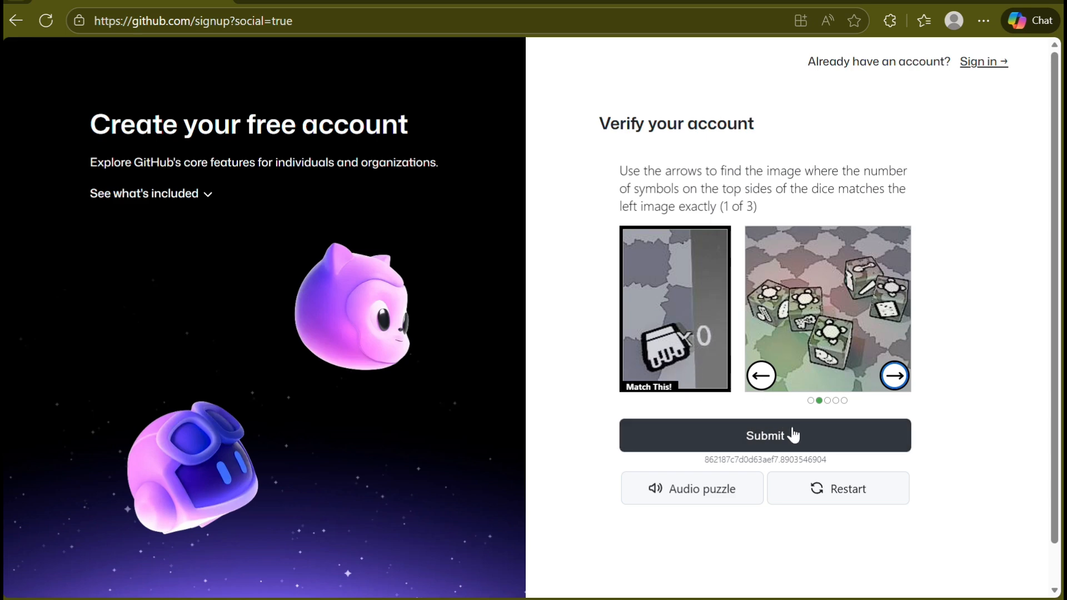
click(791, 434)
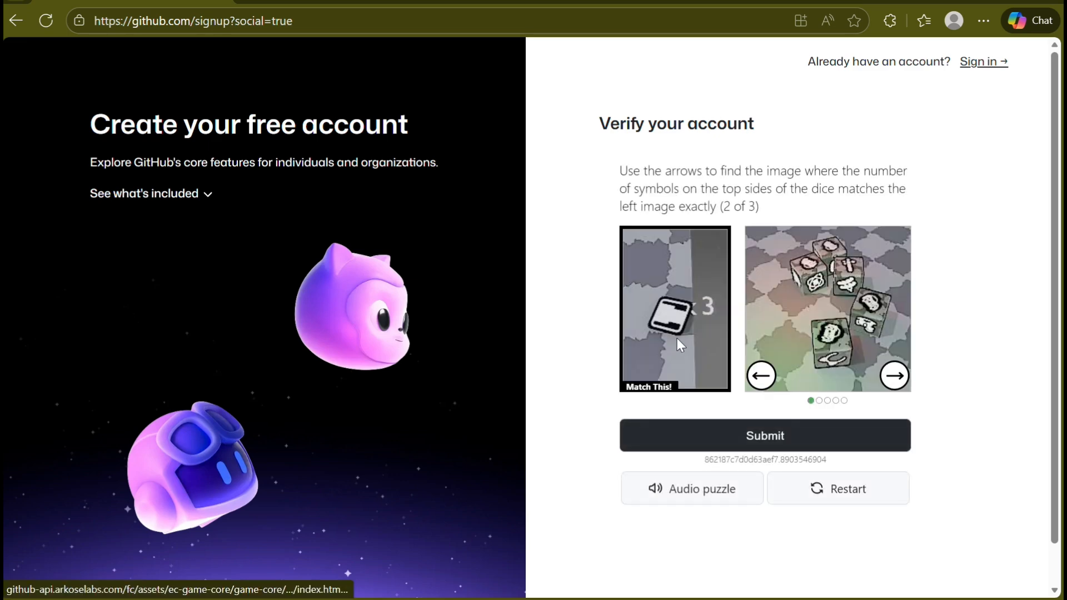
Step: For puzzle round 2, submit the fifth dice image, matching three of the card-like symbols on the top faces
click(894, 378)
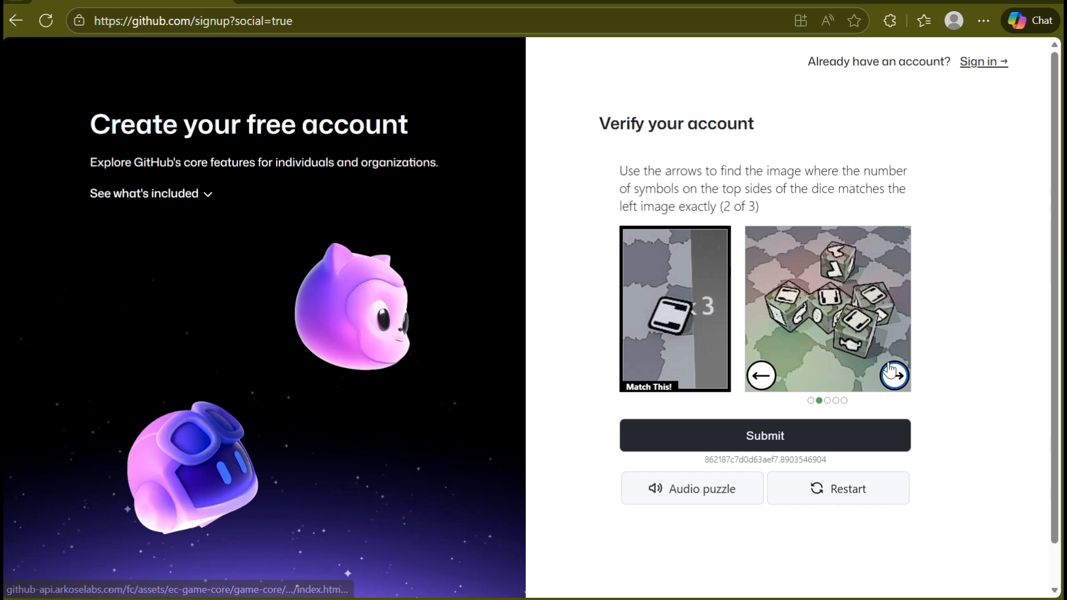
click(890, 381)
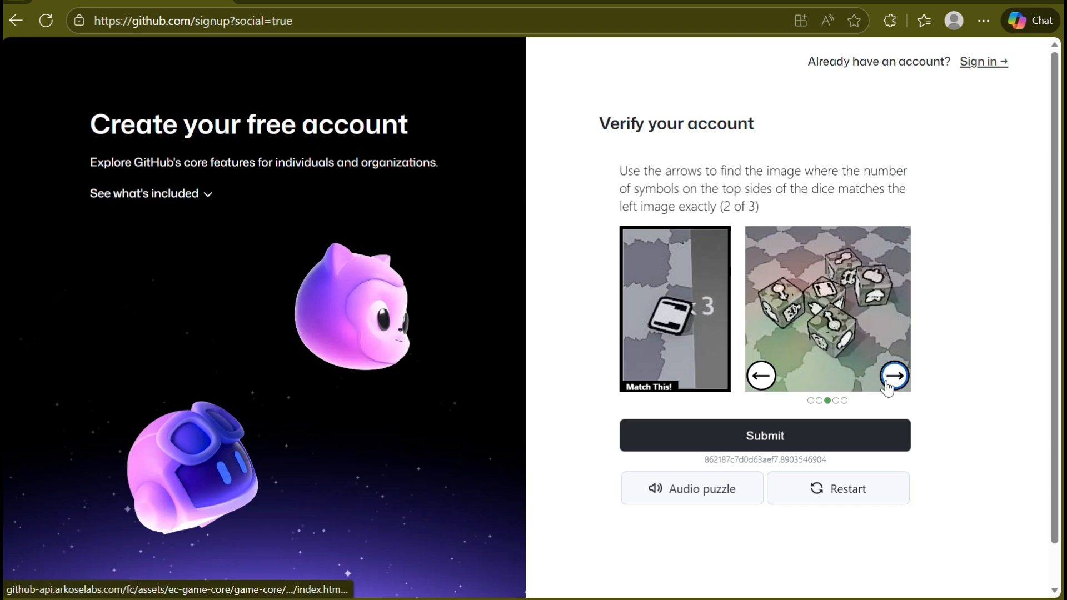
click(888, 384)
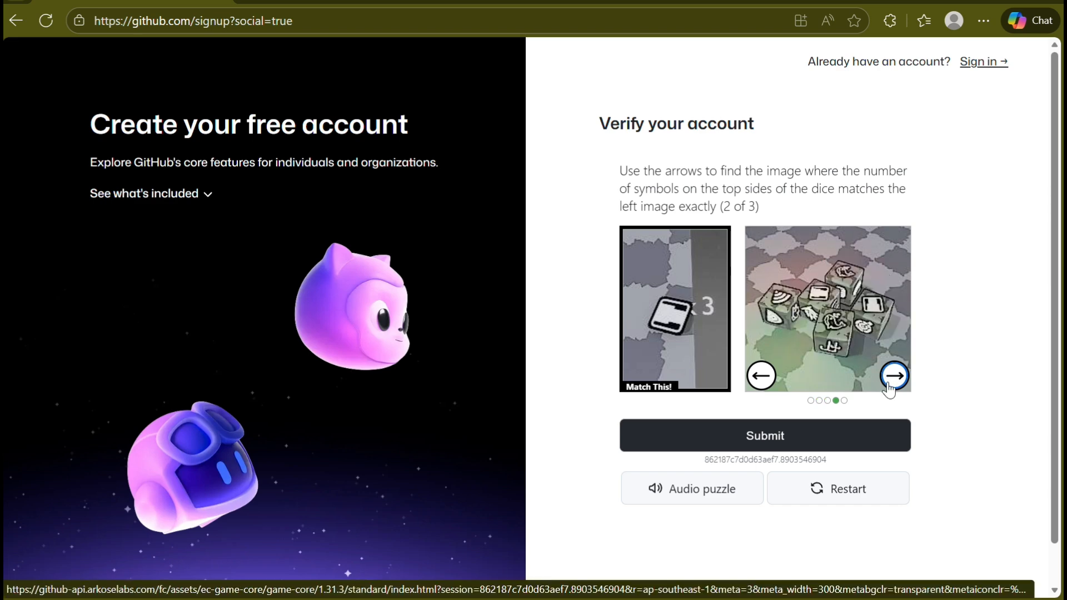
click(891, 380)
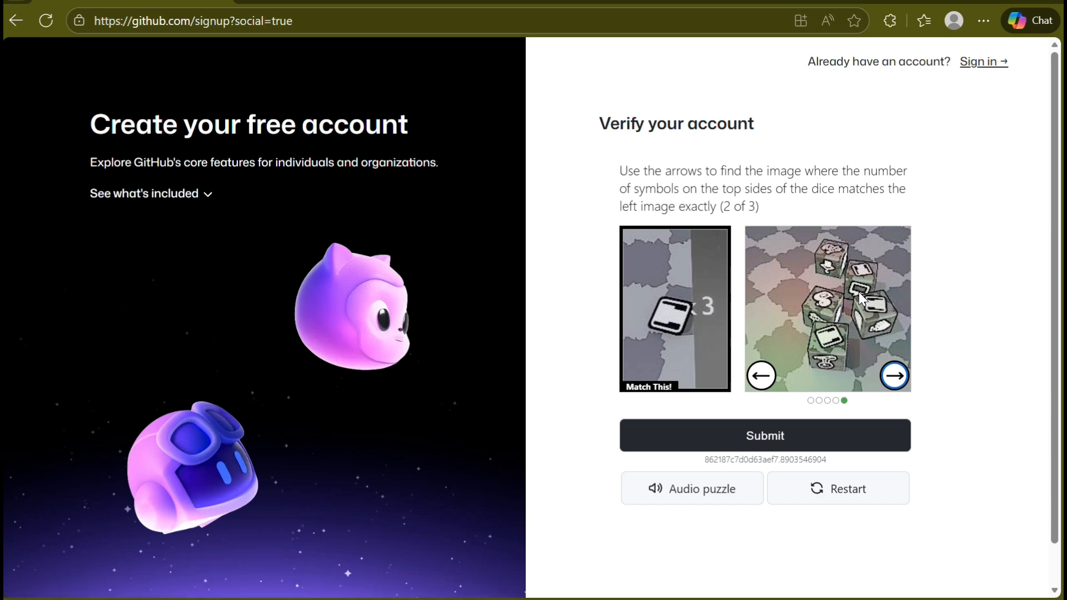
click(788, 451)
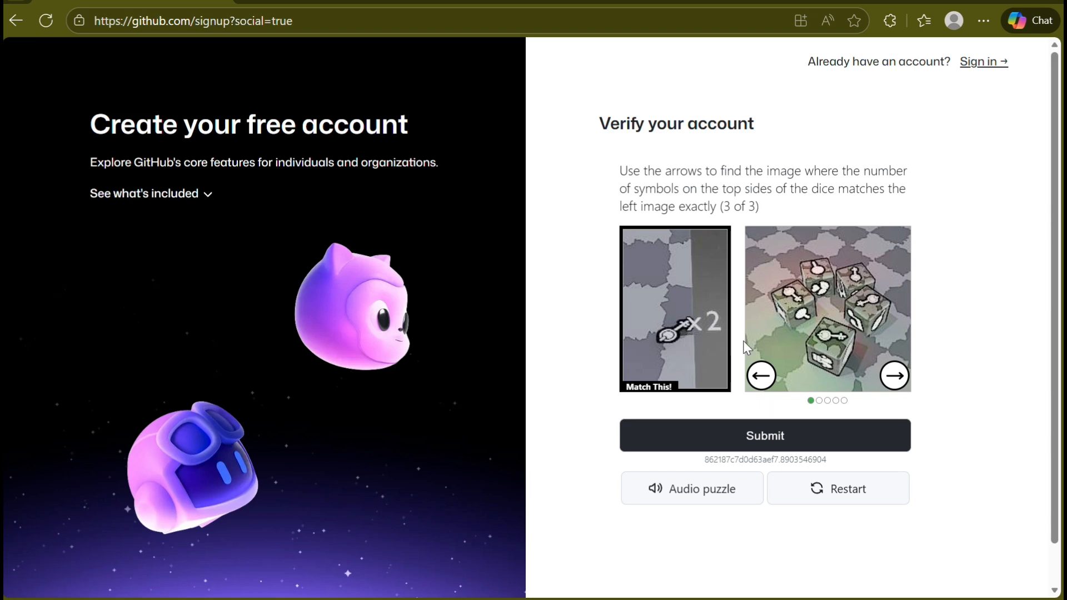
Step: For puzzle round 3, submit the fourth dice image, matching two of the shown symbols, to finish verifying the account
click(892, 378)
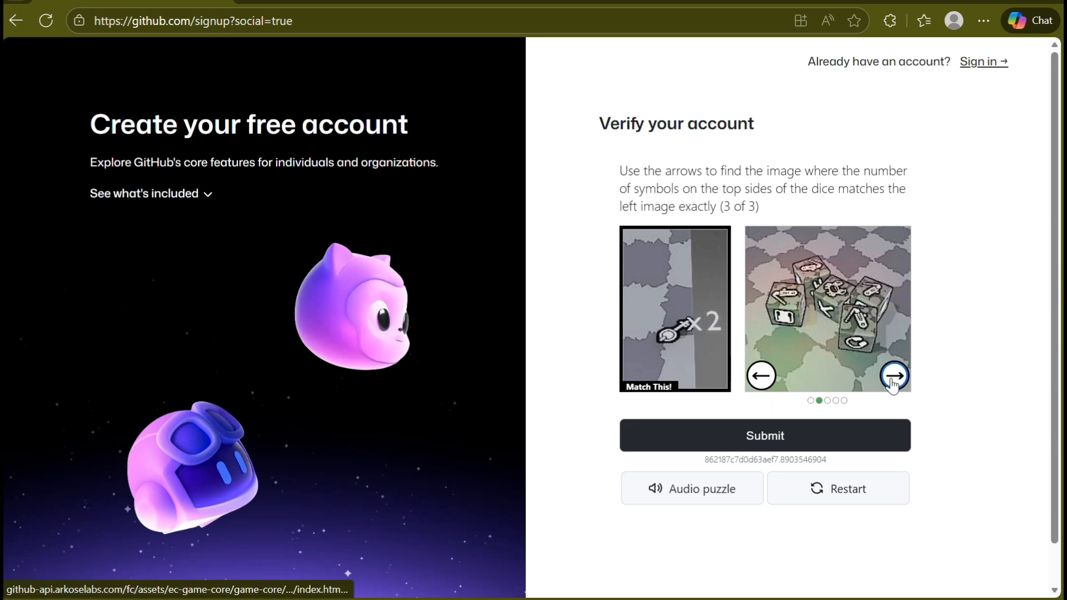
click(893, 378)
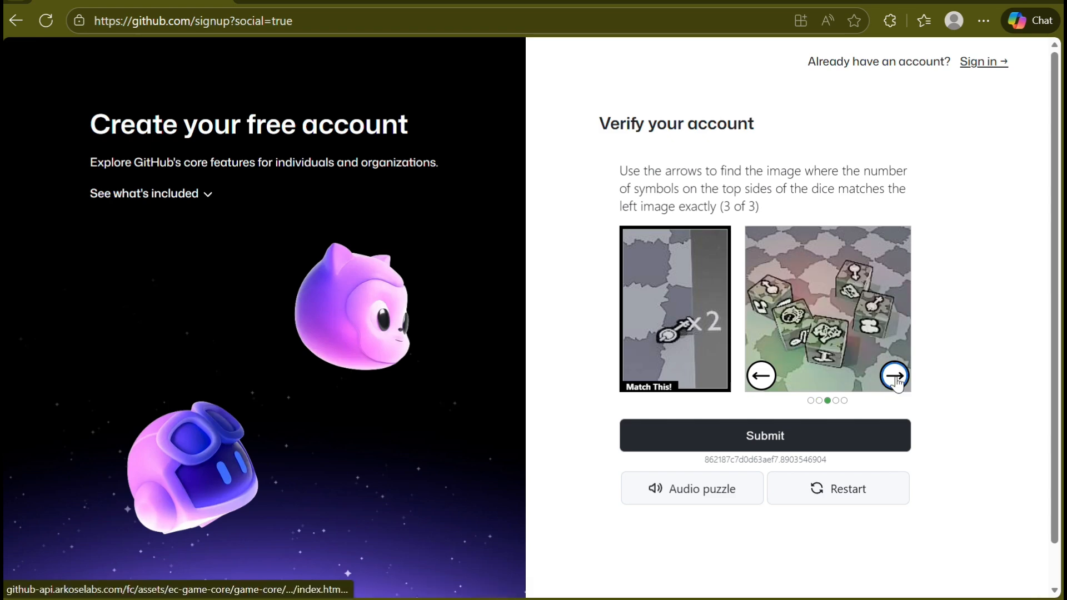
click(895, 379)
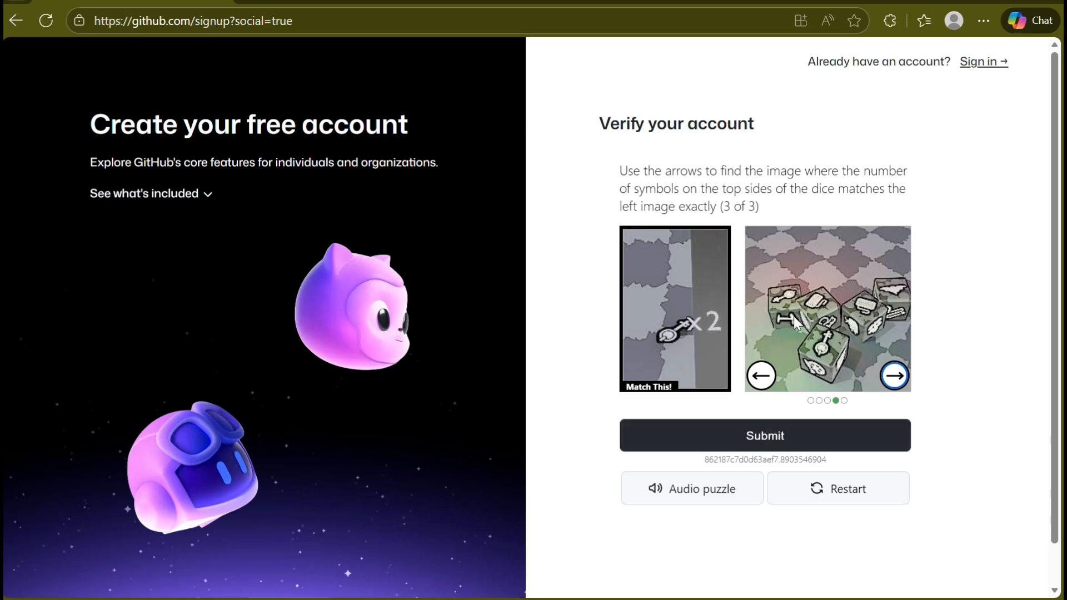
click(784, 441)
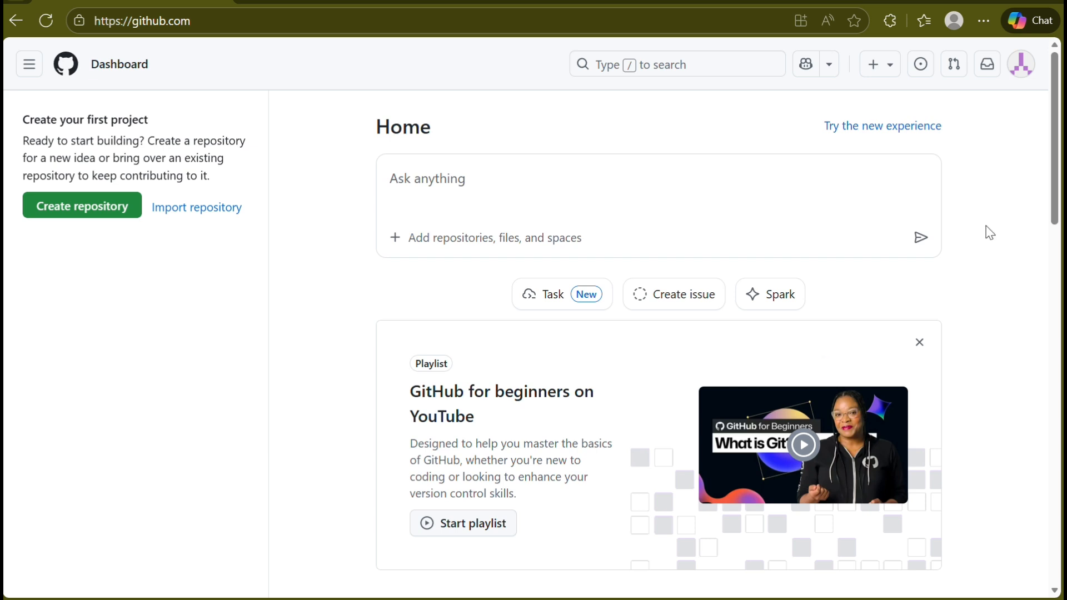
click(1022, 71)
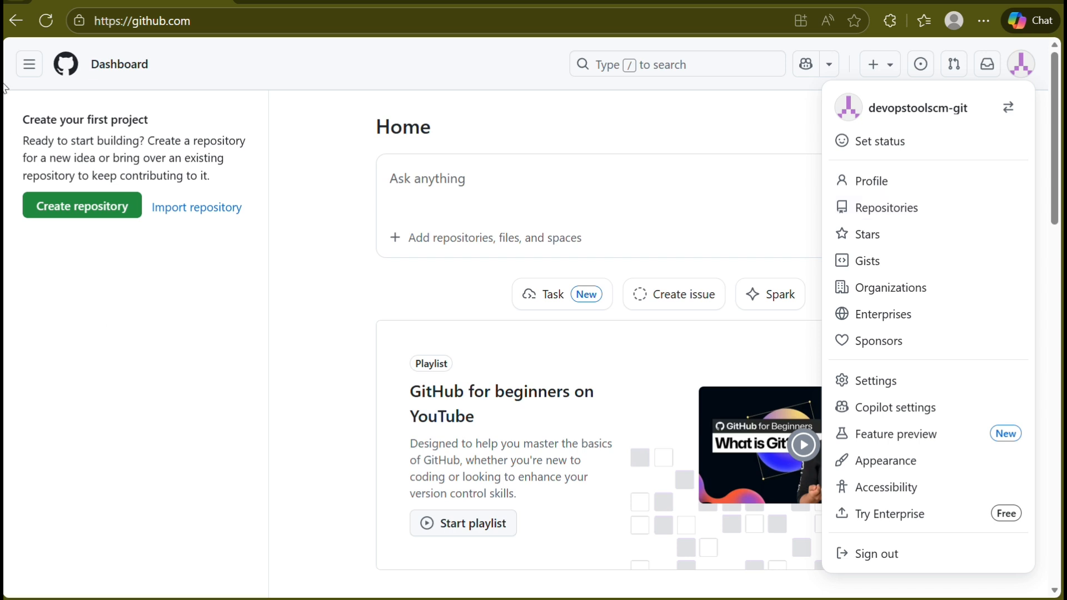
click(367, 77)
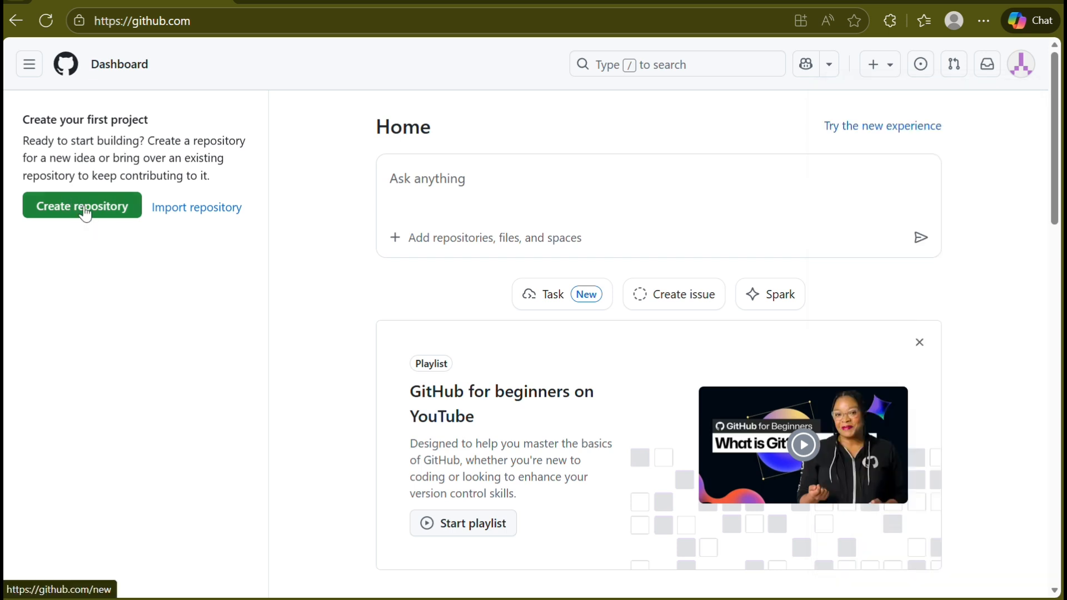
Step: Start a new repository and name it htmlproject
click(890, 69)
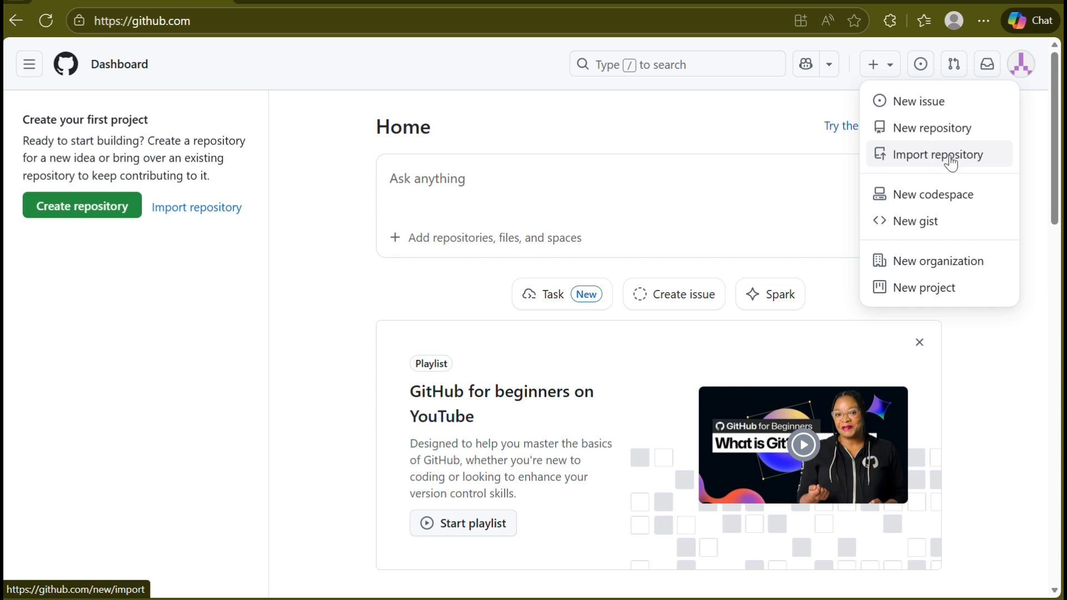
click(912, 129)
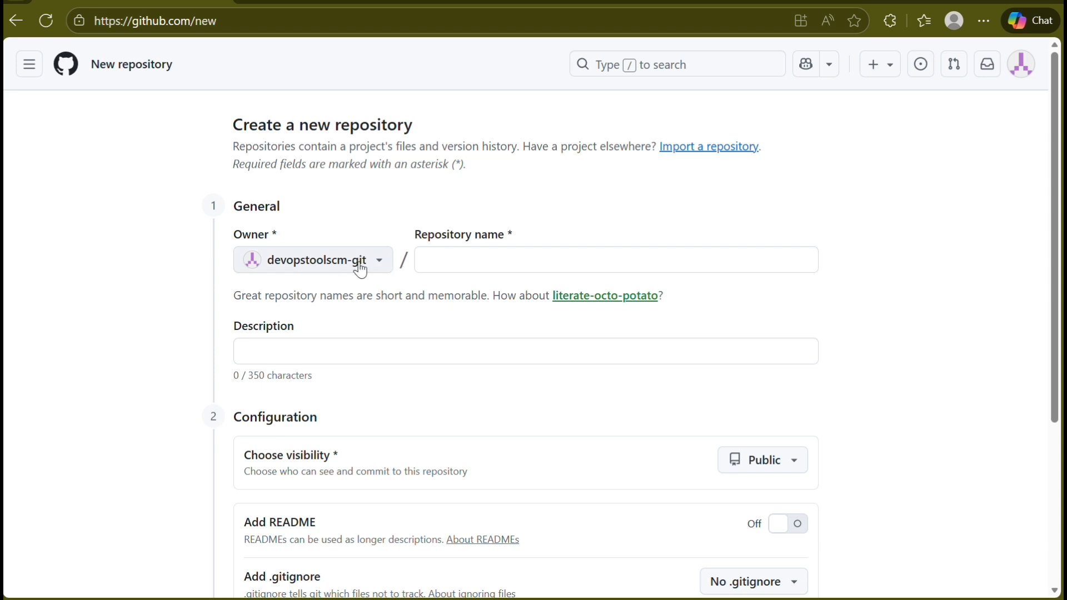
click(483, 267)
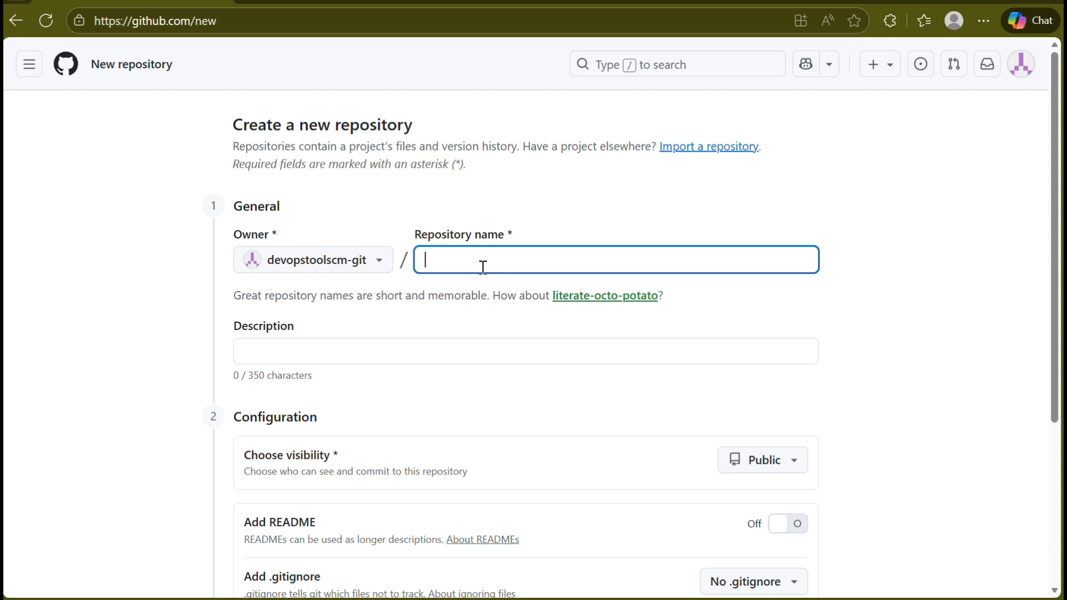
text(h)
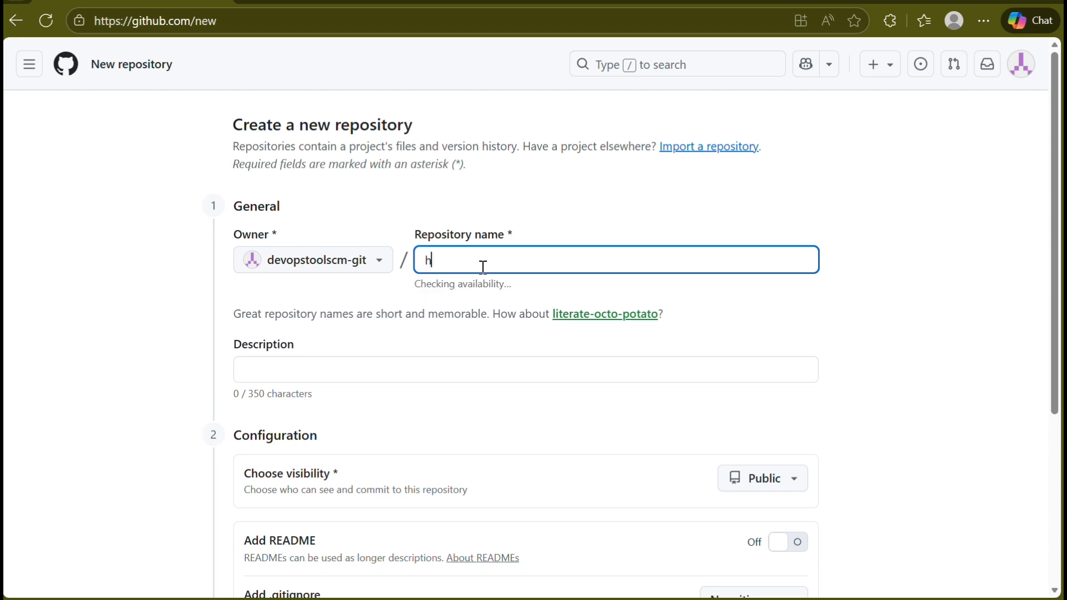
text(tml)
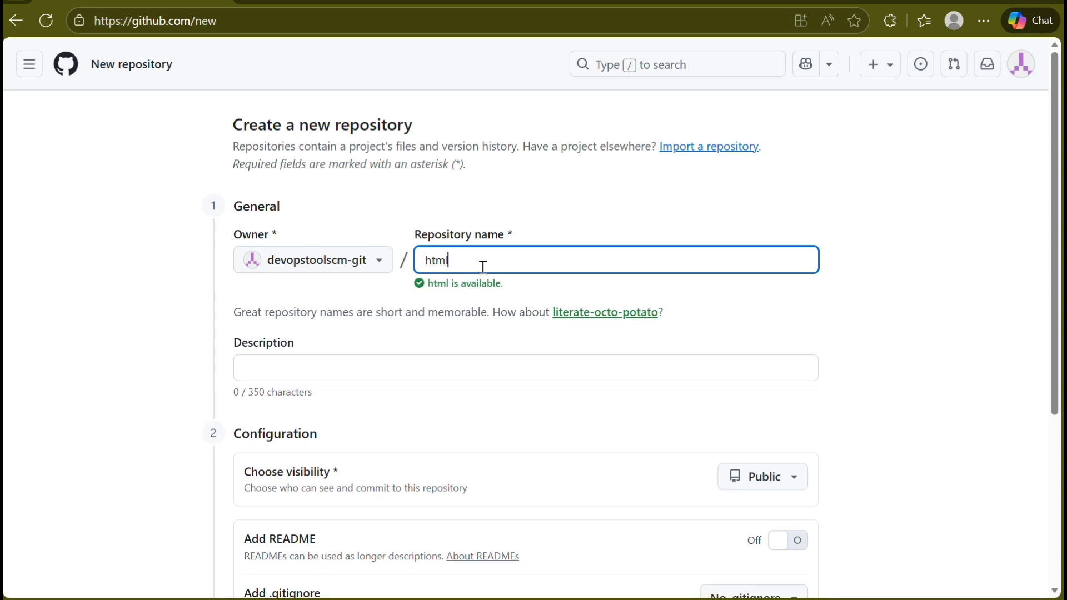
text(project)
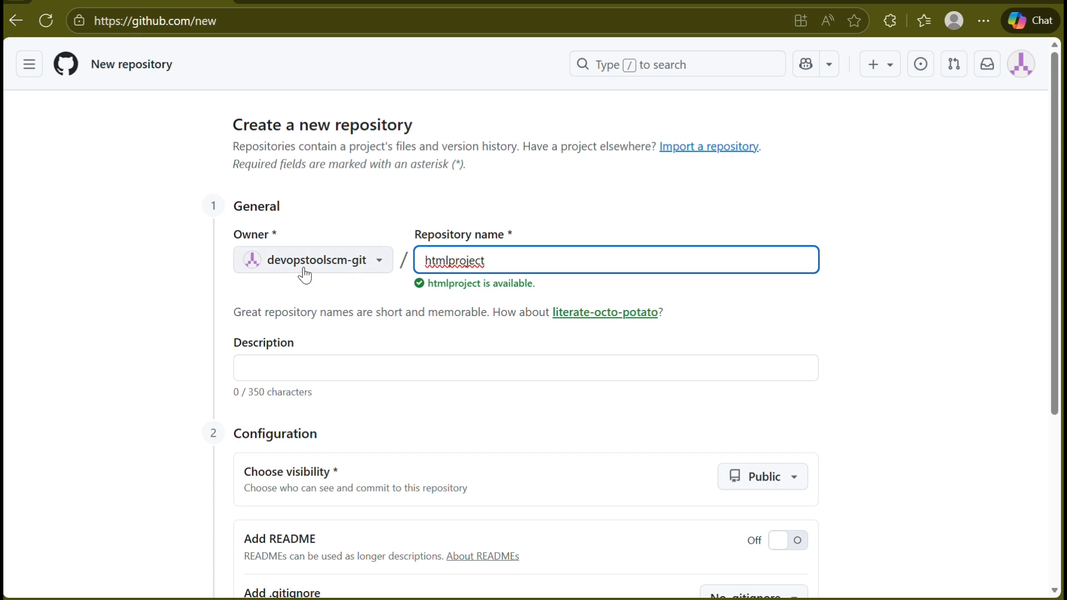
Step: Enter "HTML Repo for Website management" as the description of the new repository
click(384, 369)
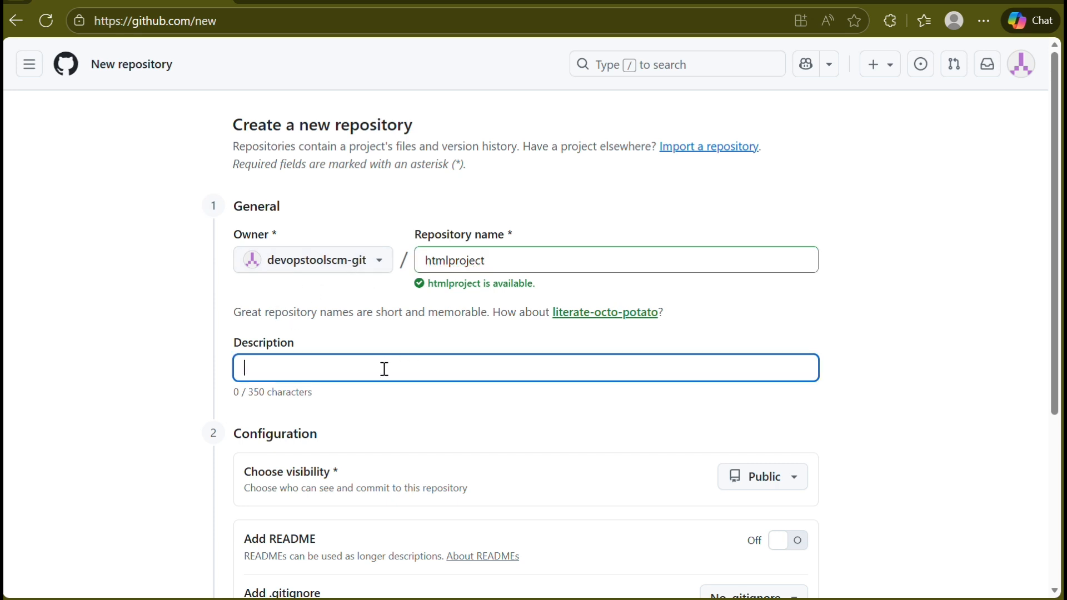
text(HTML Repo for )
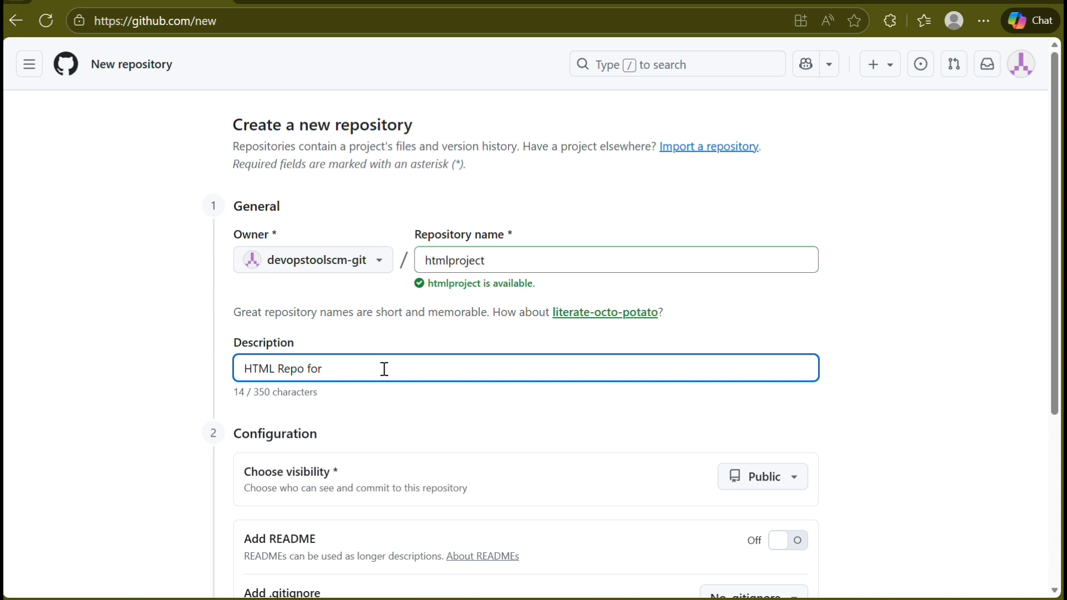
text(Website management)
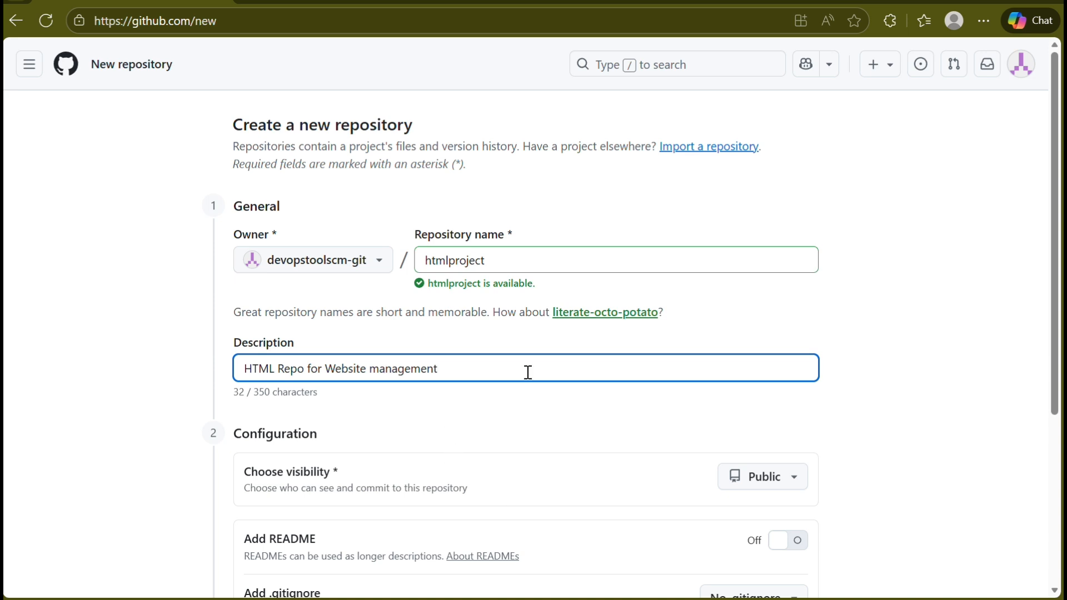
Step: Set the visibility of the new repository to Private
drag(1059, 306, 1060, 408)
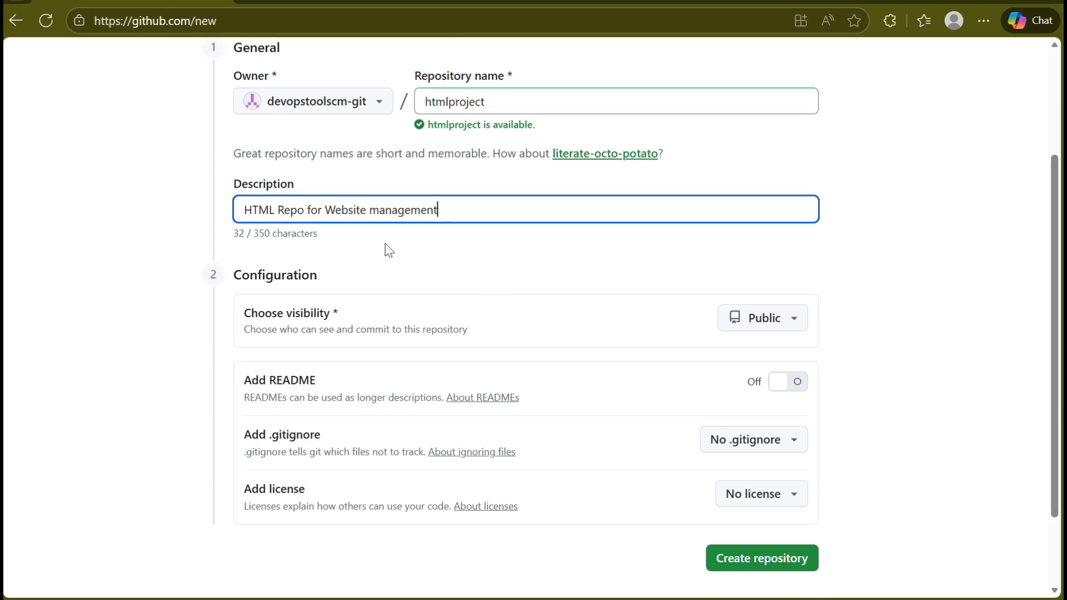
scroll(1058, 274, down, 1)
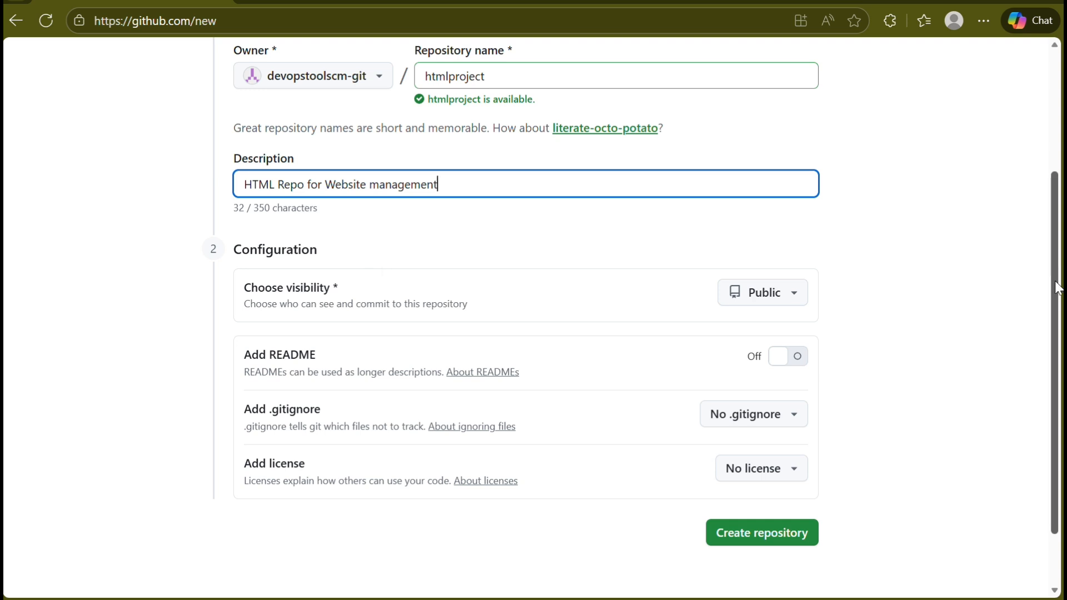
scroll(1057, 287, down, 1)
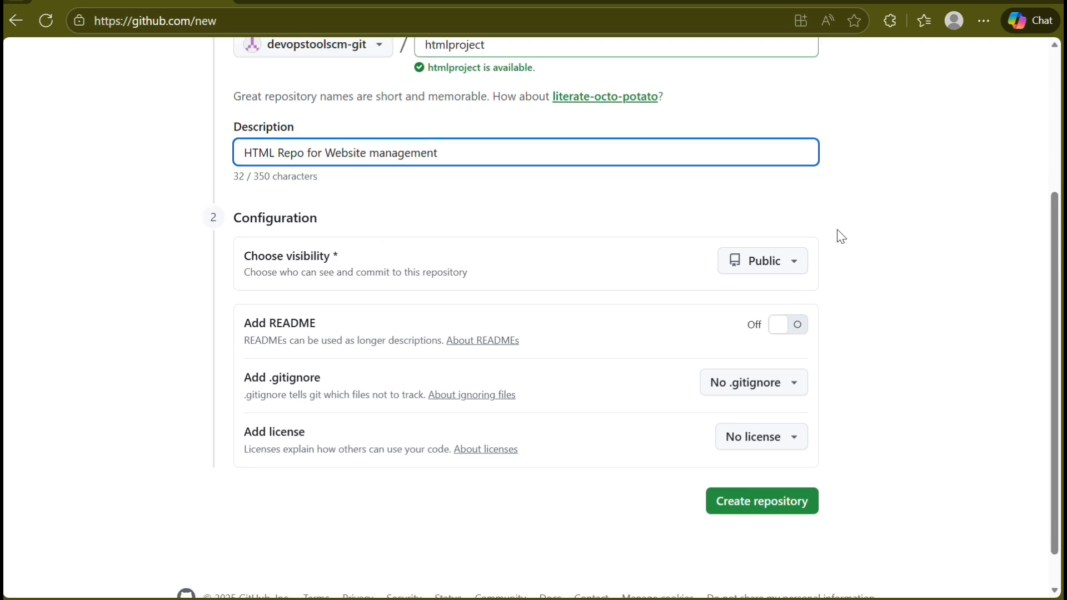
scroll(1056, 252, down, 1)
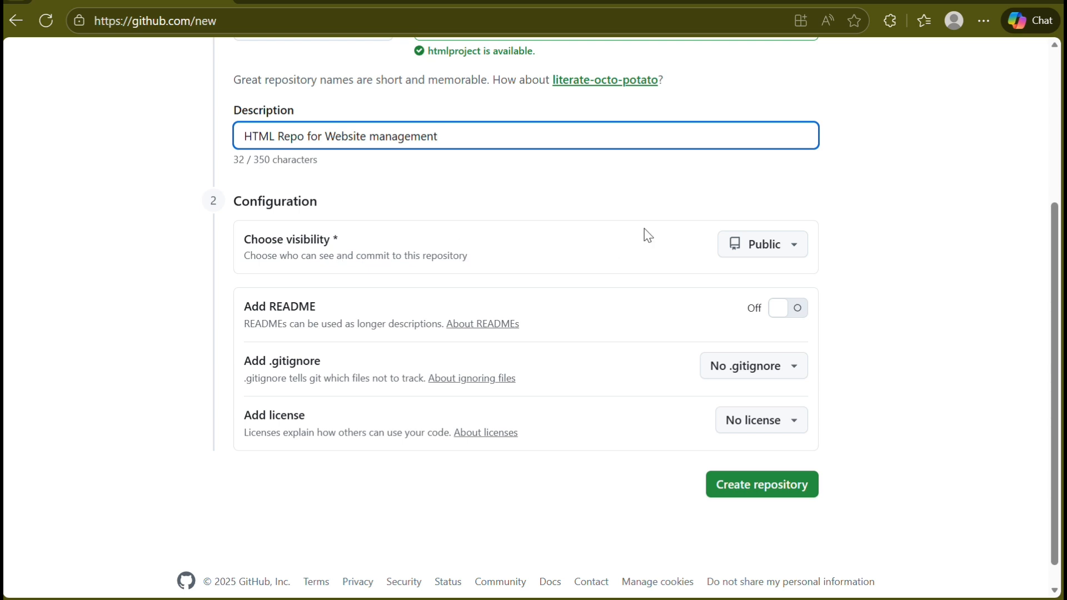
click(792, 251)
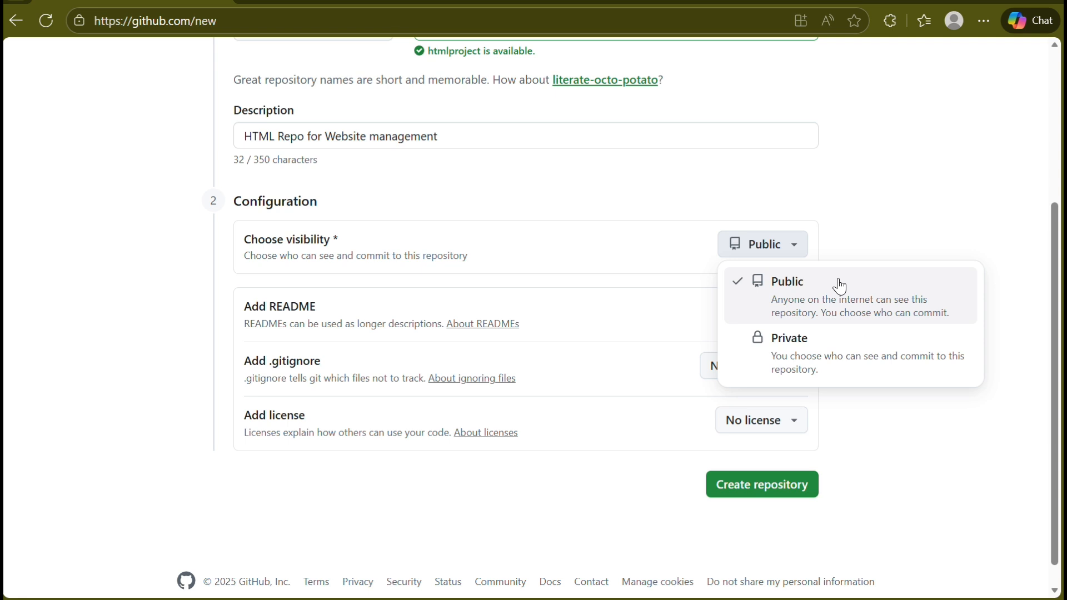
scroll(519, 156, up, 3)
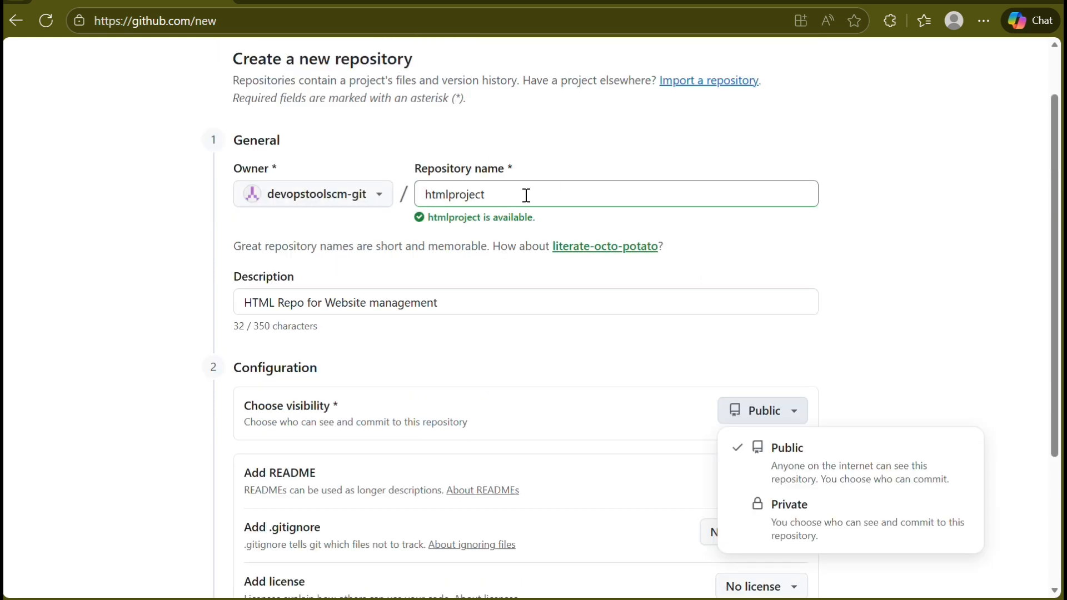
scroll(918, 350, down, 1)
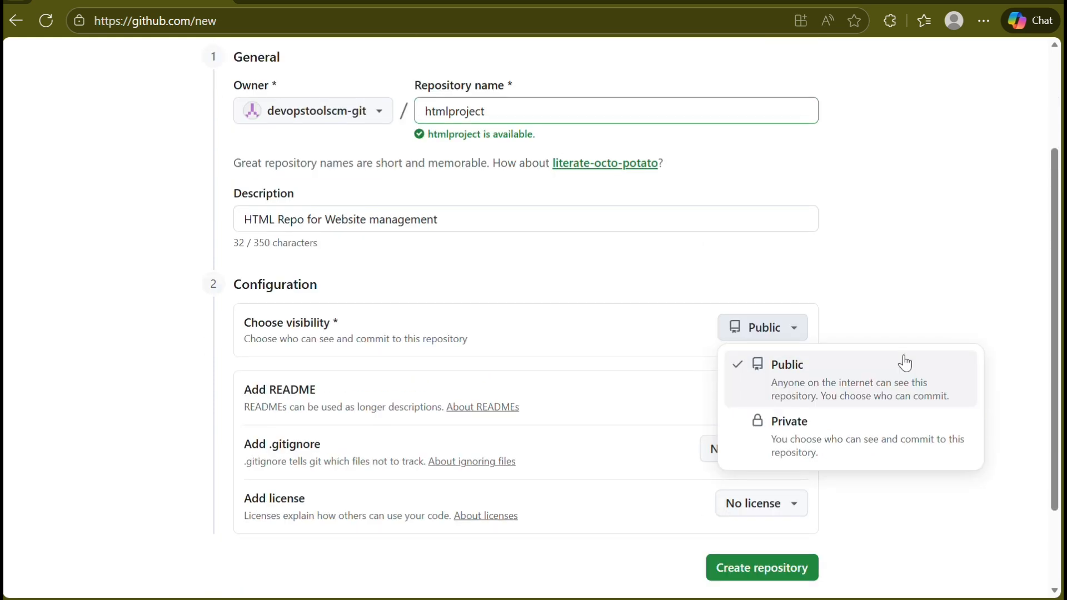
click(845, 439)
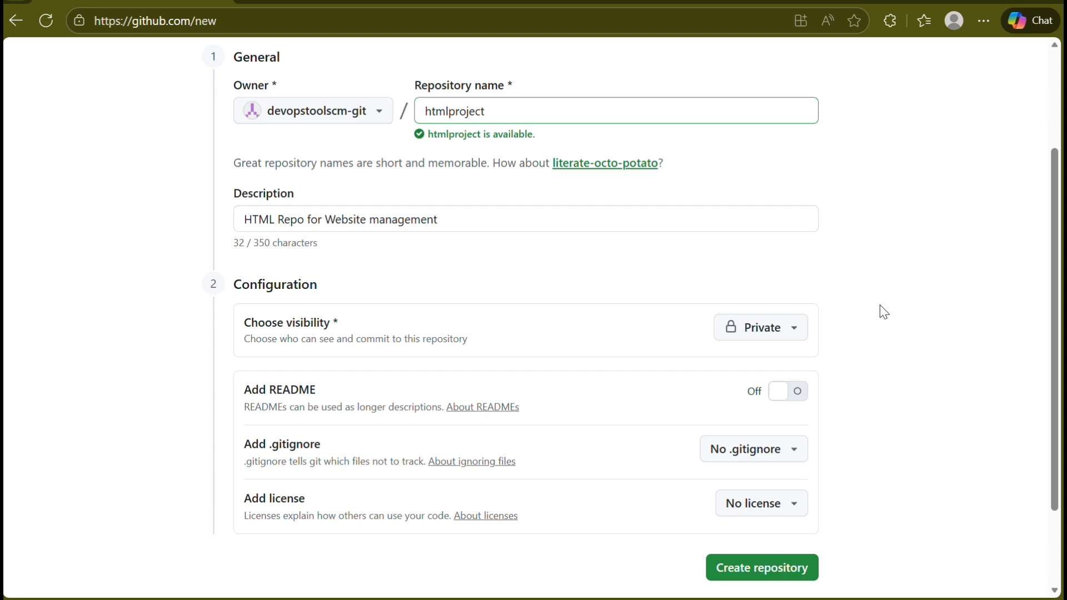
Step: Include a README file in the configuration of the new repository
drag(1059, 339, 1056, 361)
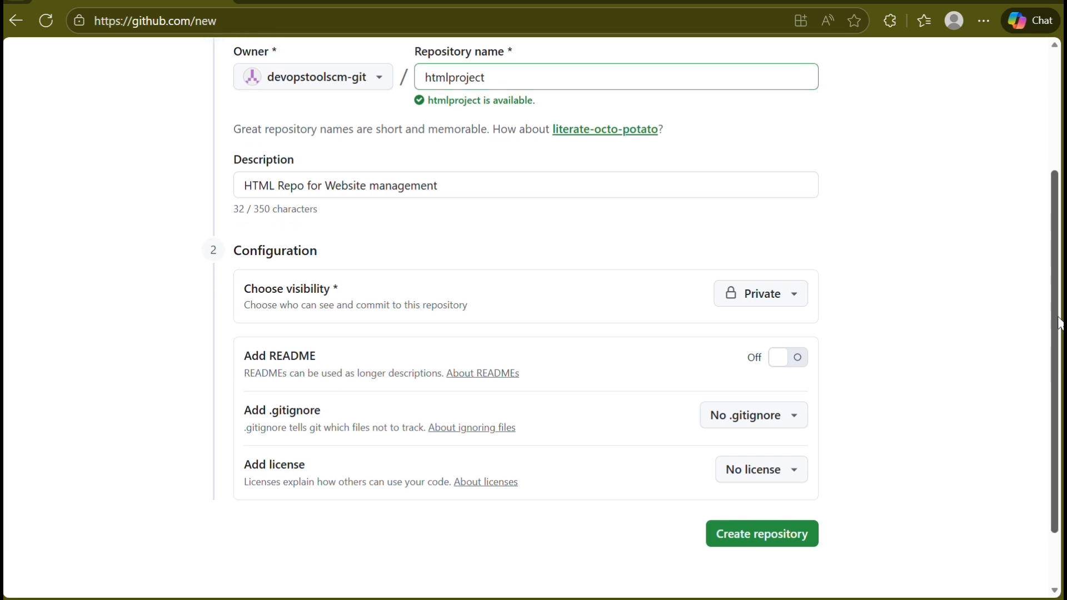
scroll(1051, 370, down, 1)
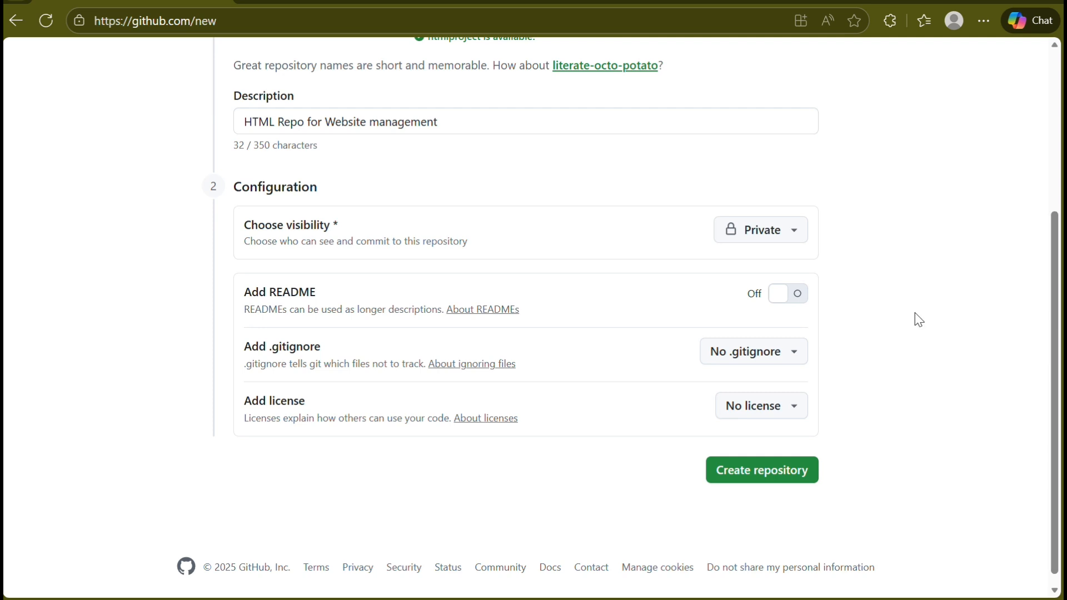
click(805, 302)
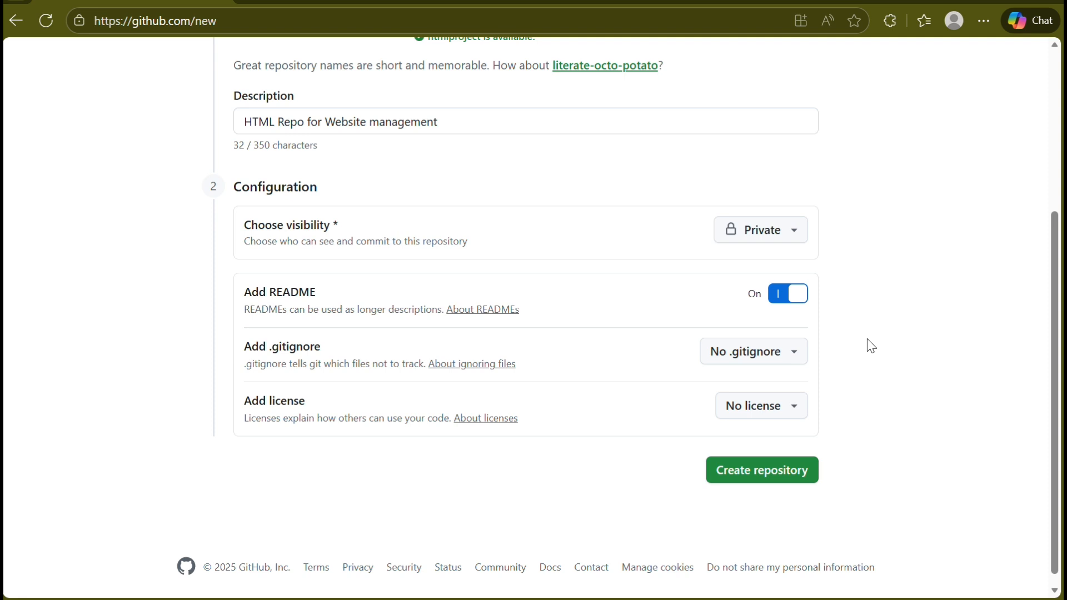
Step: Review the available licenses, keep No license, and create the repository
click(761, 406)
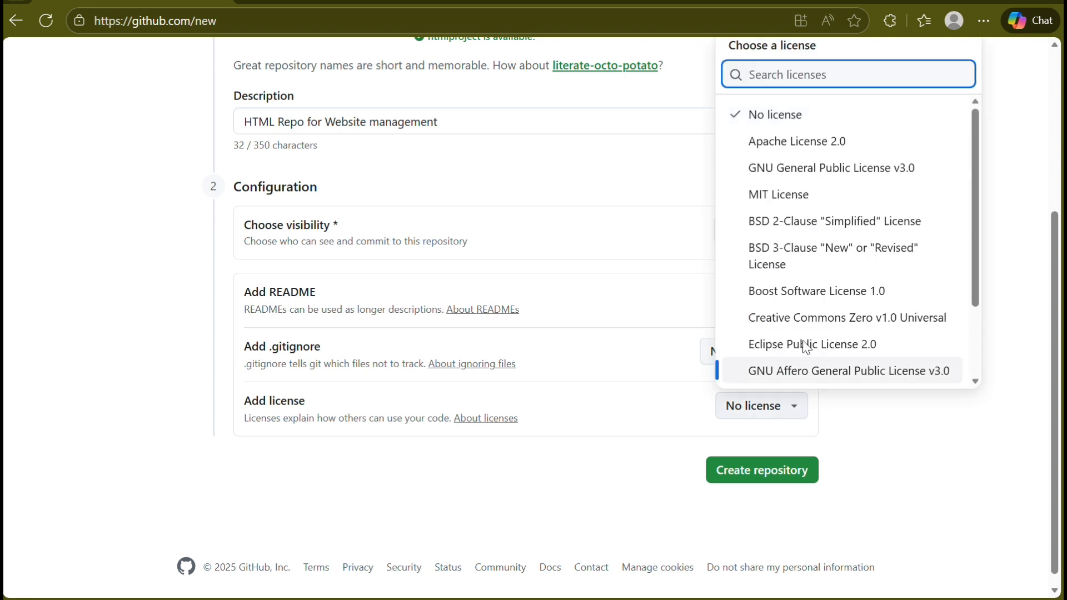
drag(978, 163, 979, 116)
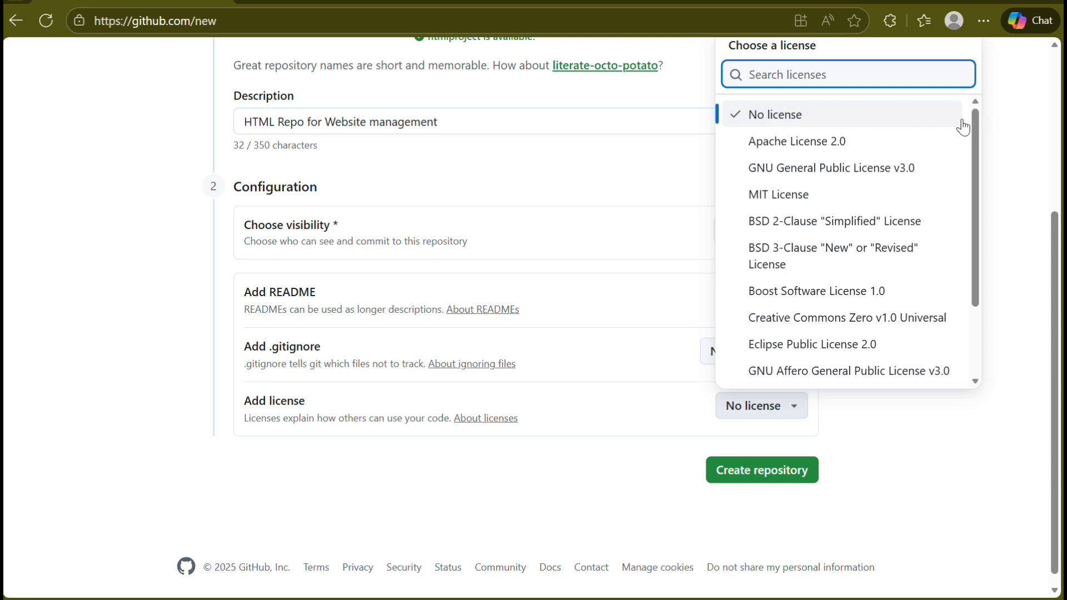
click(1017, 114)
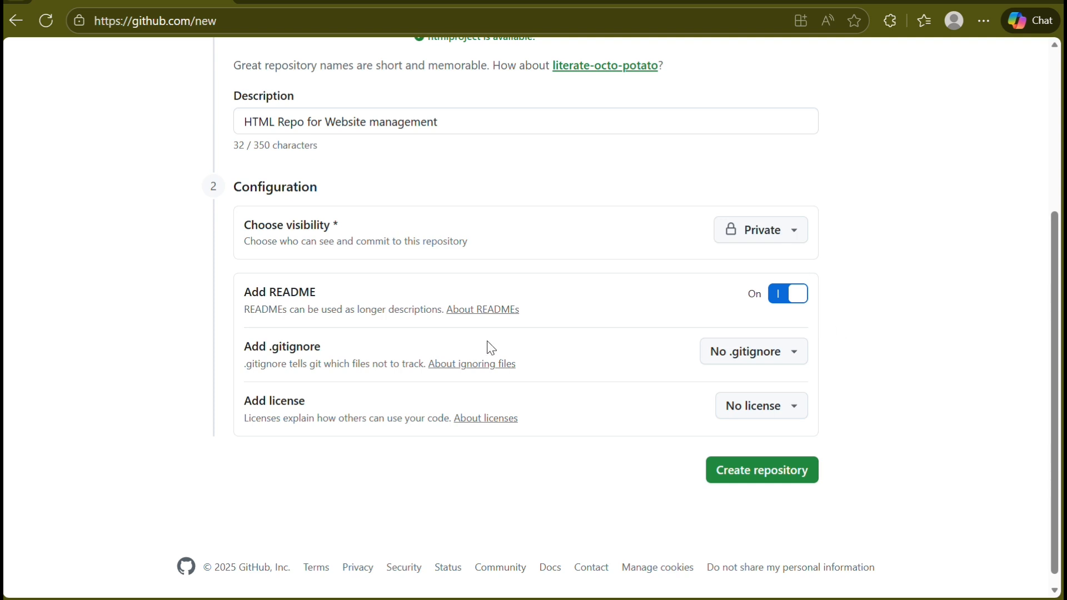
click(774, 478)
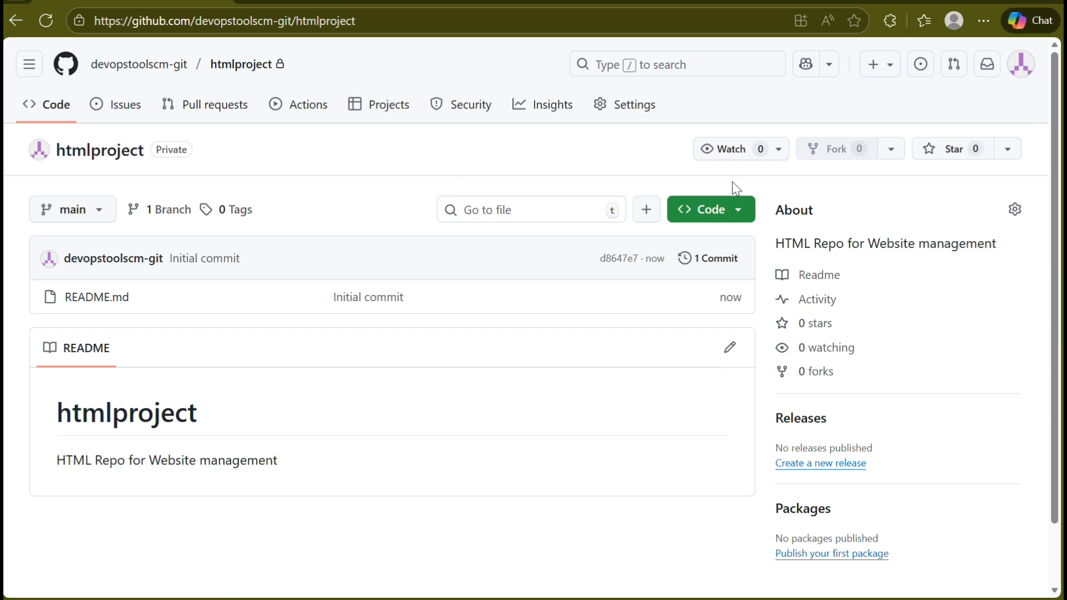
Step: Copy the HTTPS clone URL of the htmlproject repository and view its SSH clone option
click(744, 219)
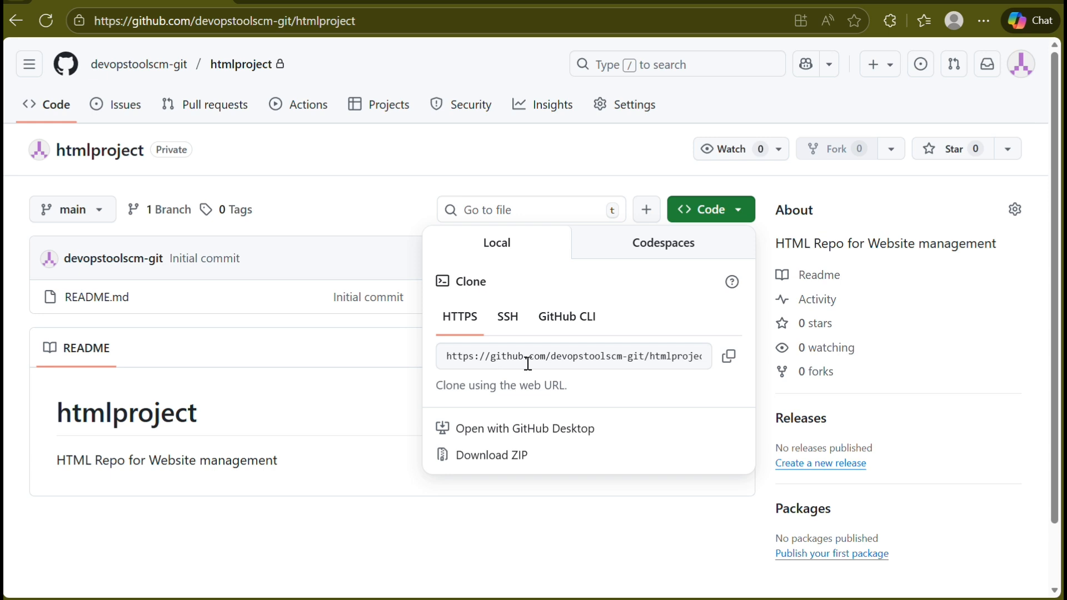
click(729, 364)
click(509, 328)
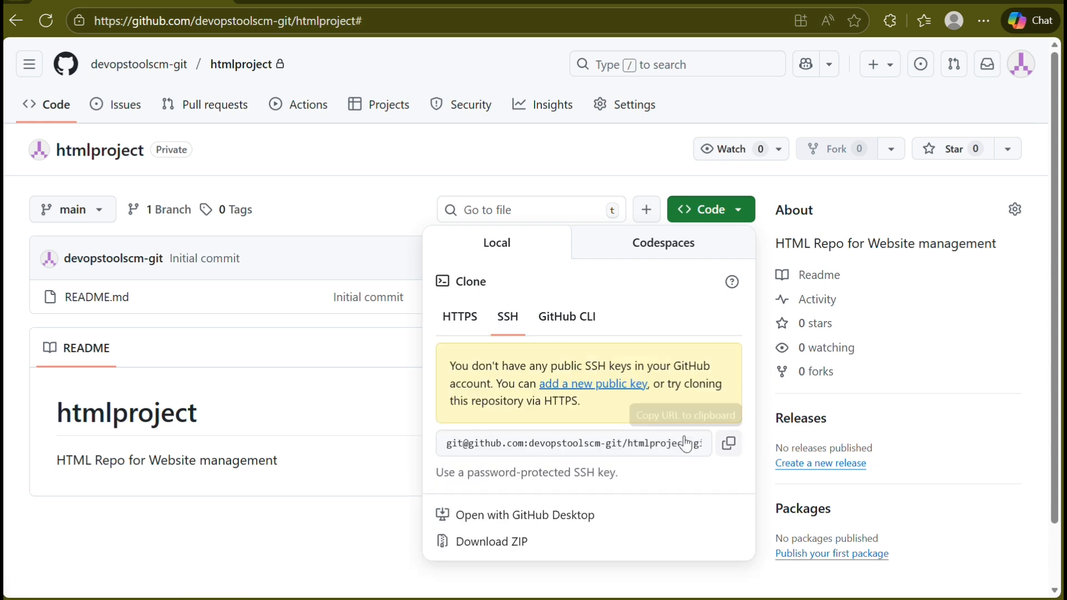
click(462, 329)
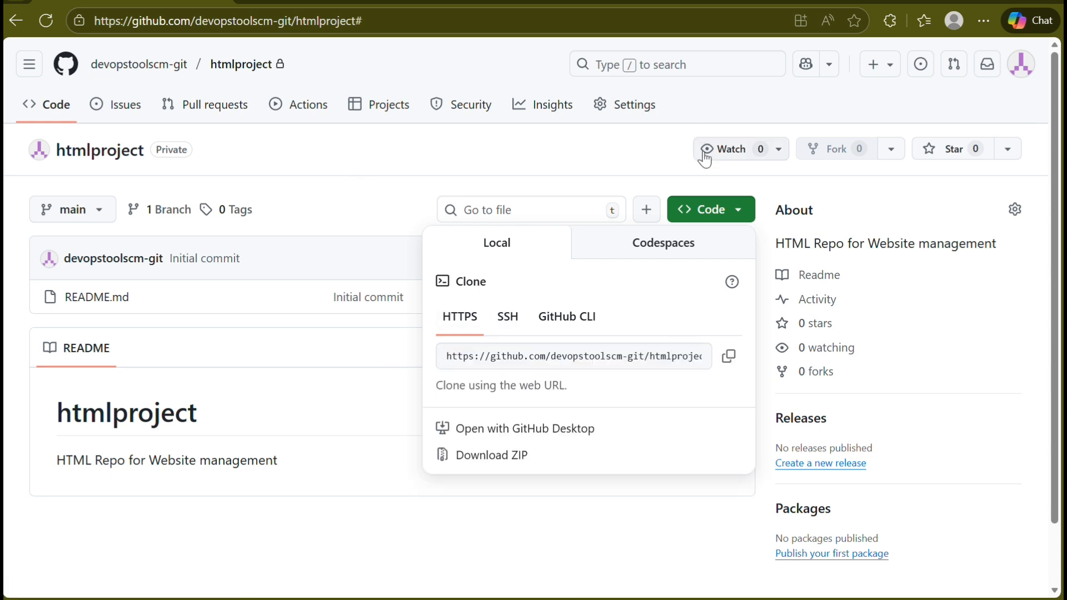
click(489, 177)
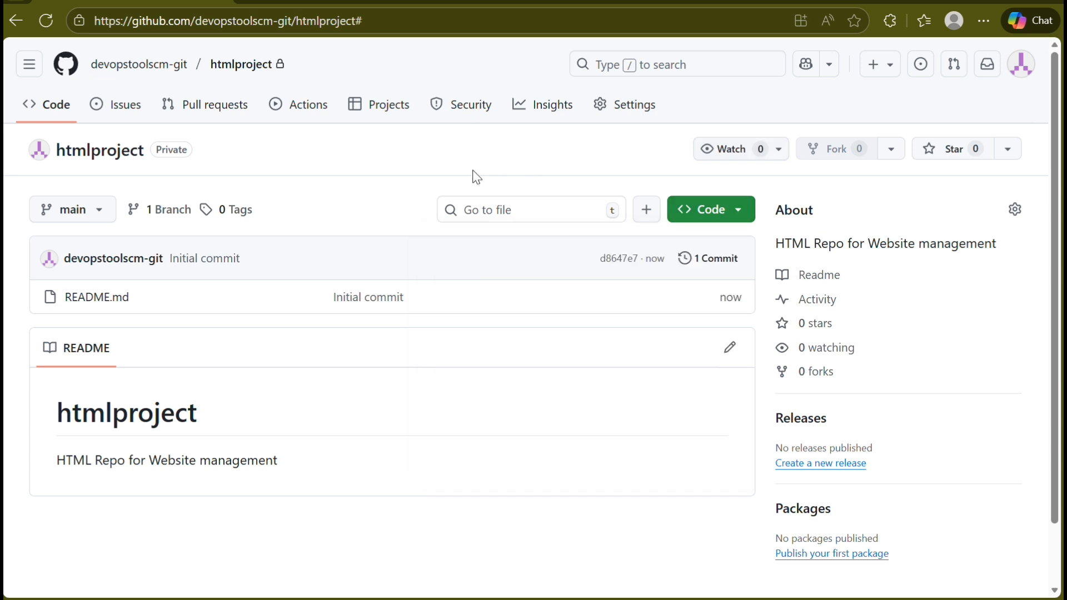